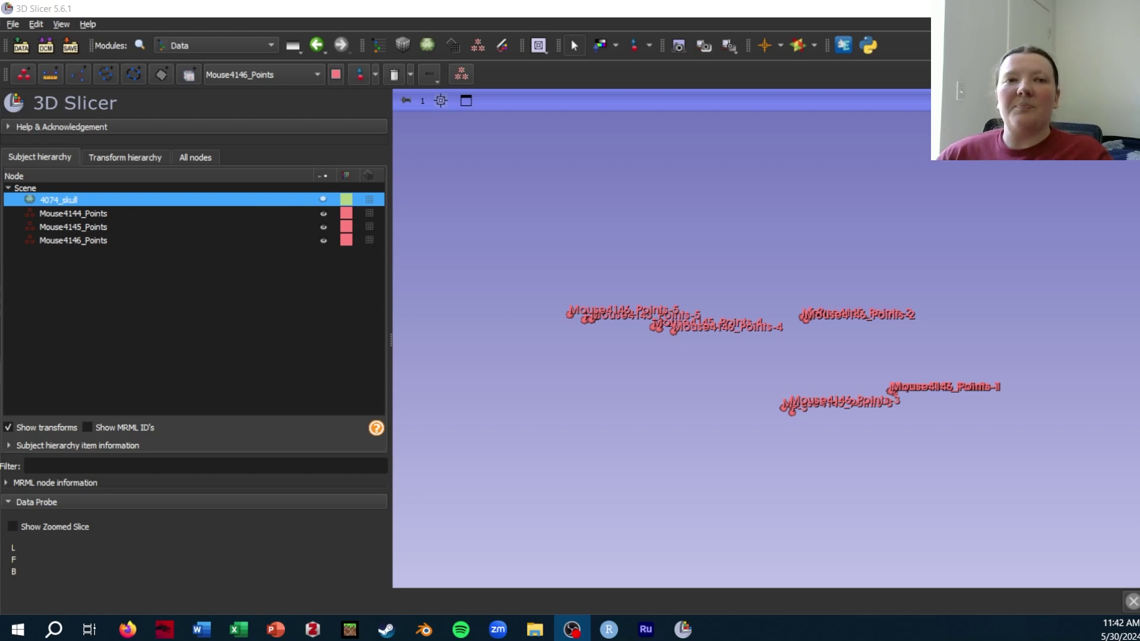
- Open the SlicerMorph Geometric Morphometrics GPA module
left_click(203, 45)
mouse_move(277, 257)
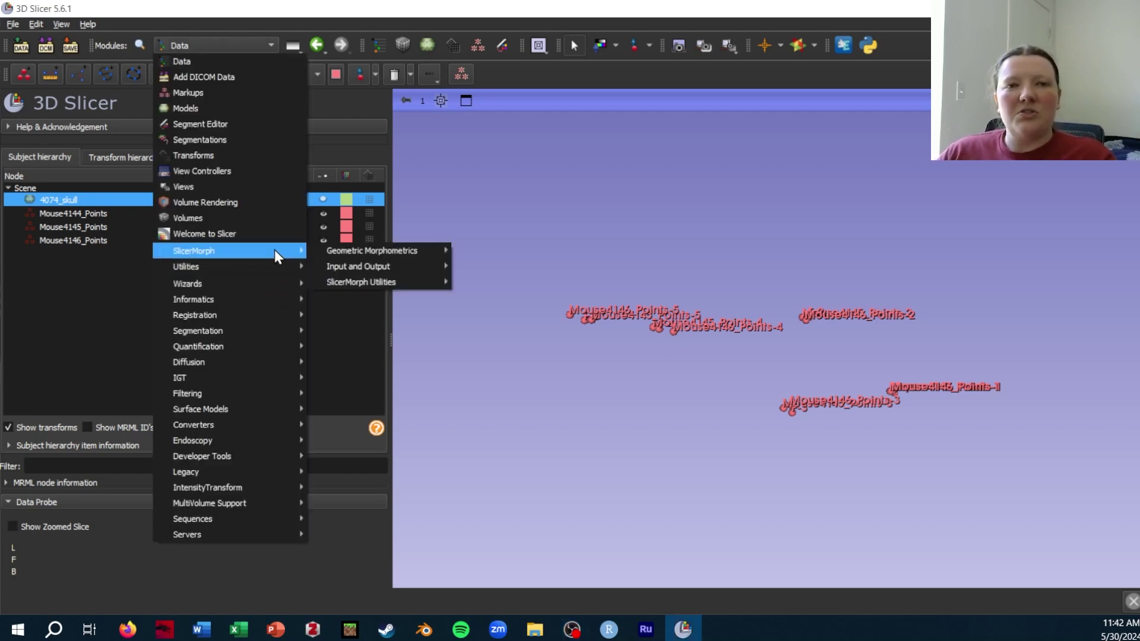
mouse_move(382, 256)
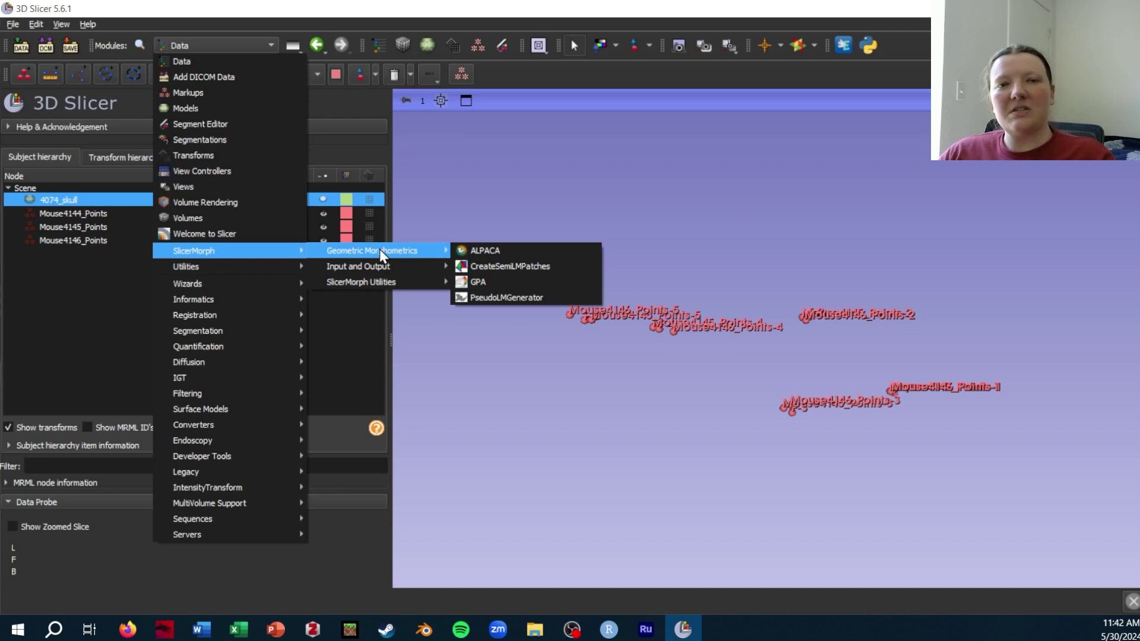
left_click(509, 282)
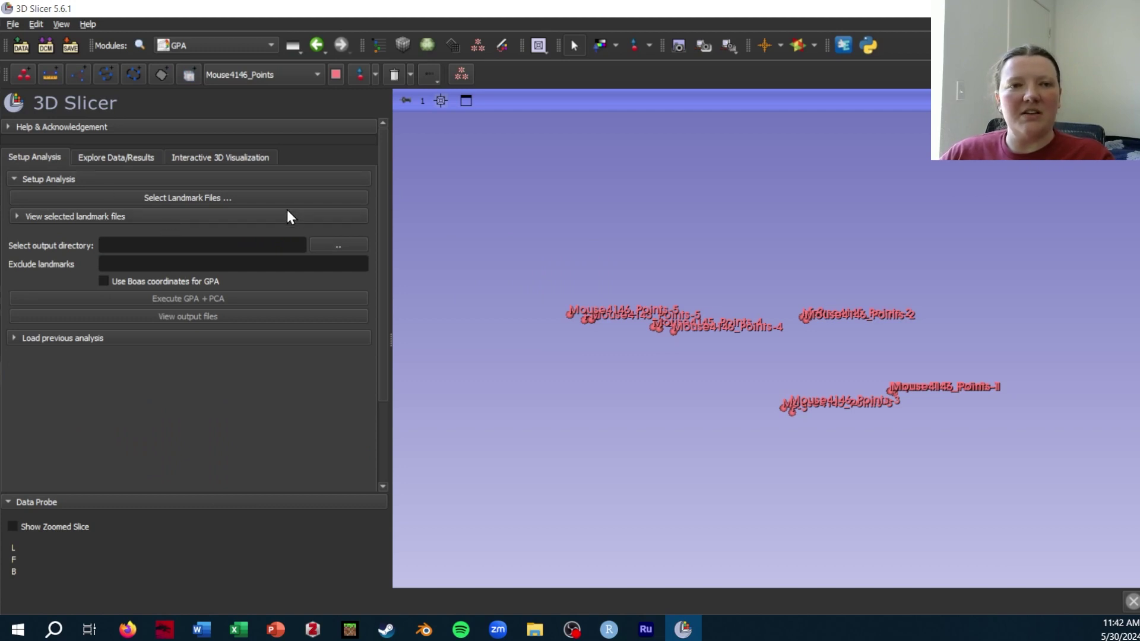
- Load the three Mouse .fcsv landmark files and set the output directory to ExampleSemiLandmarks
left_click(196, 199)
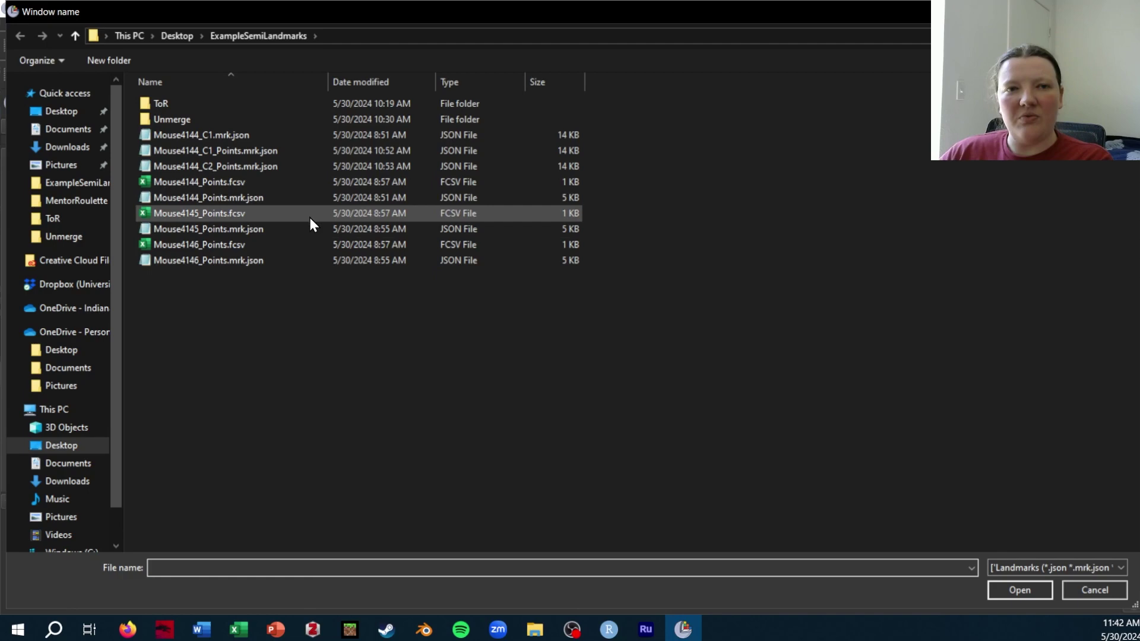
left_click(261, 185)
left_click(272, 215, "ctrl")
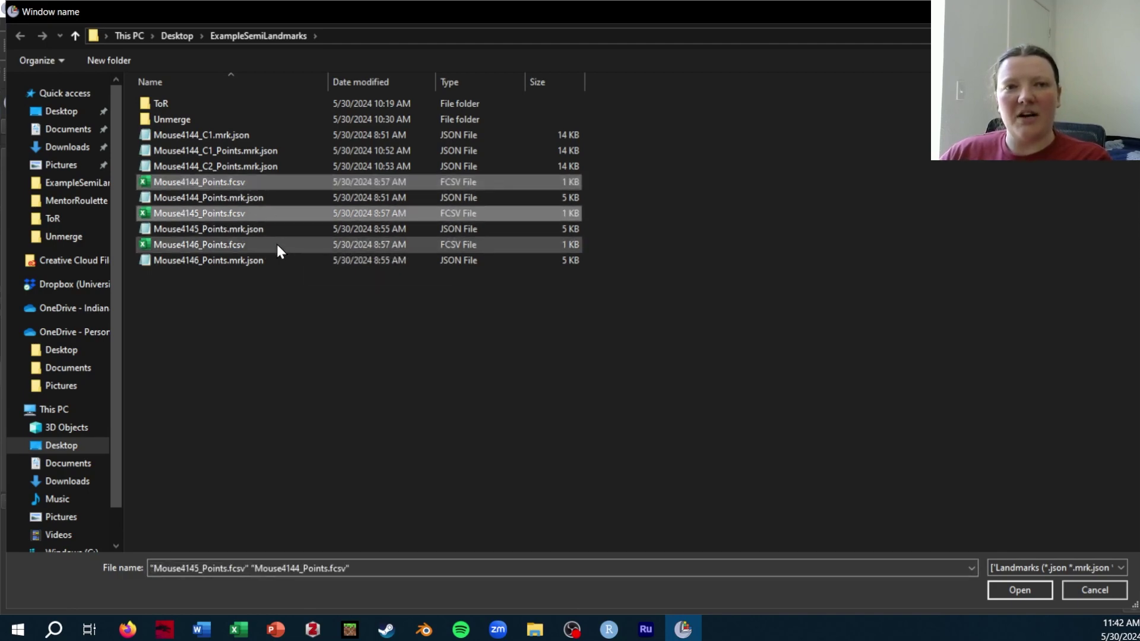
left_click(277, 244, "ctrl")
left_click(1019, 590)
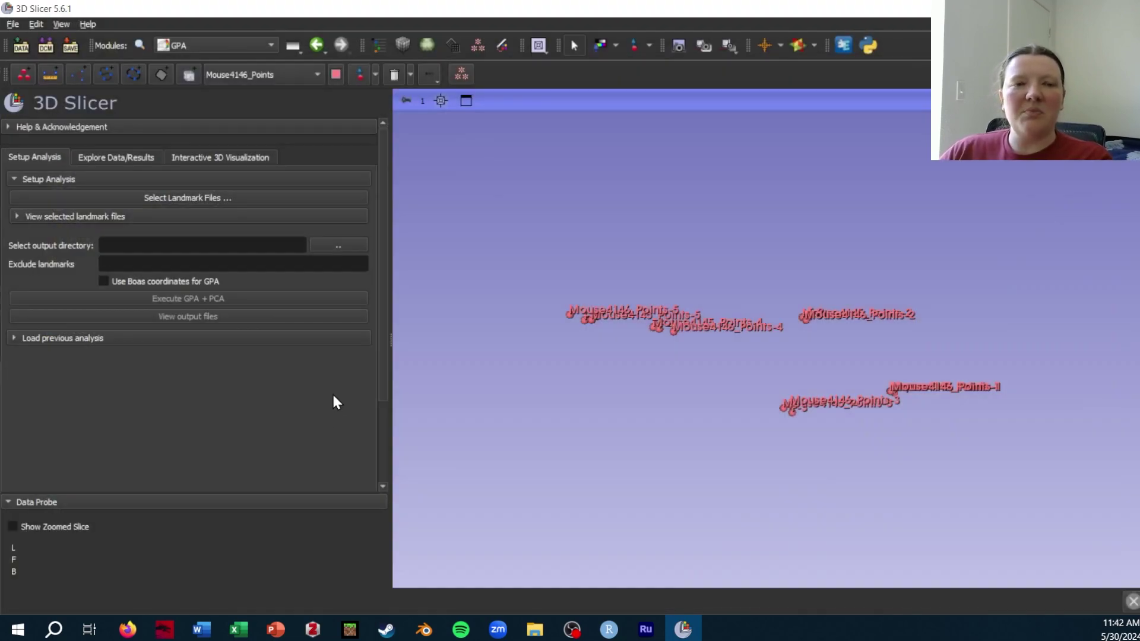
left_click(348, 245)
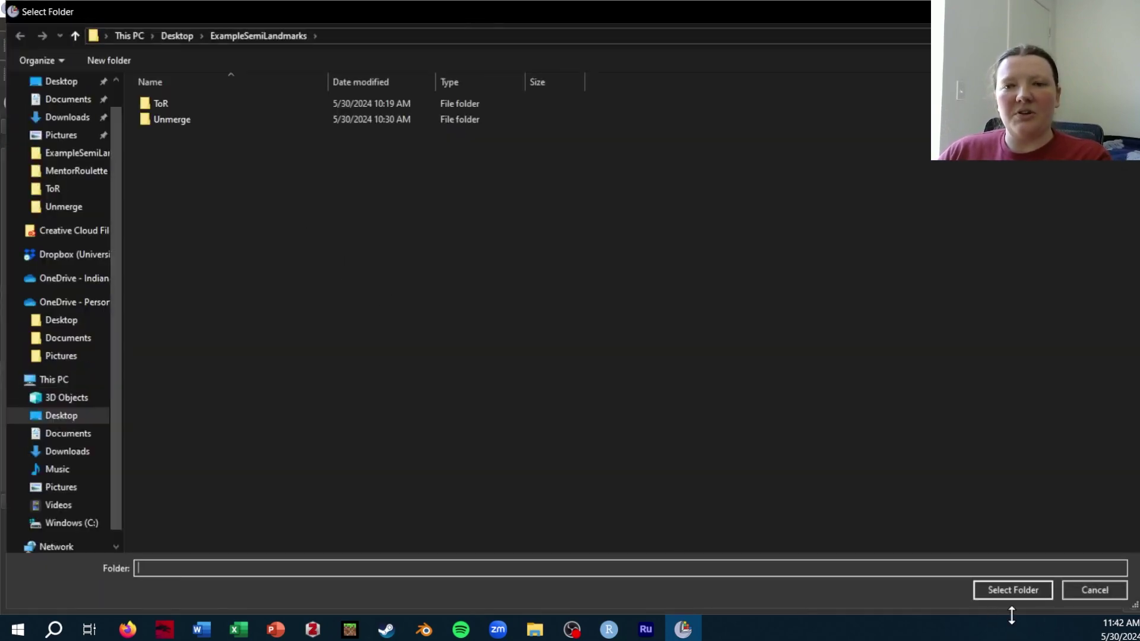
left_click(1014, 591)
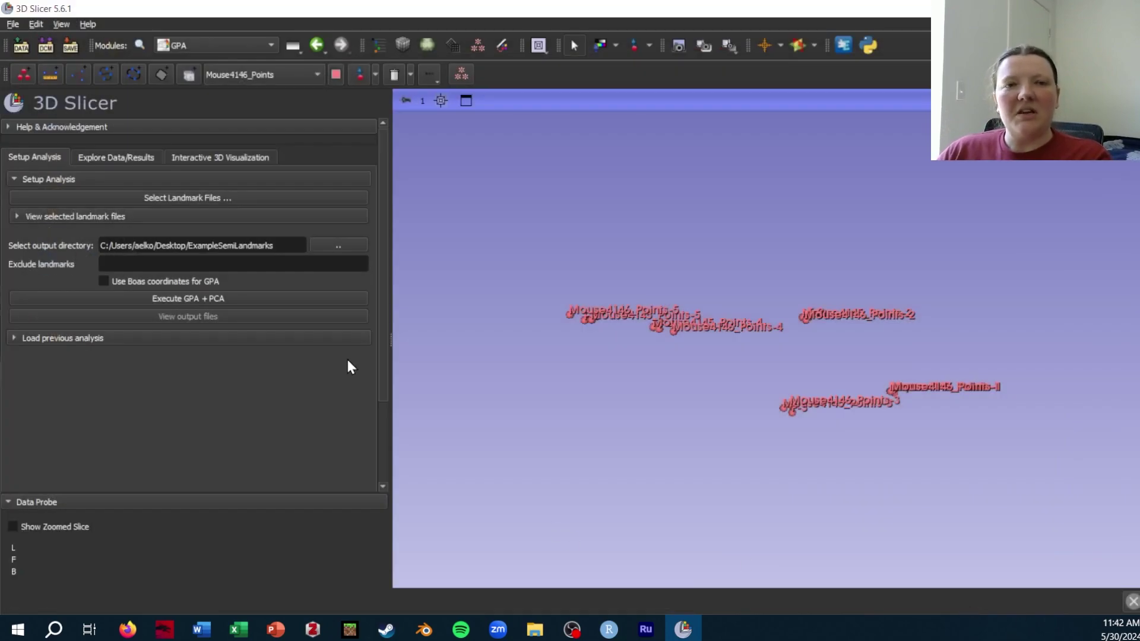
left_click(184, 304)
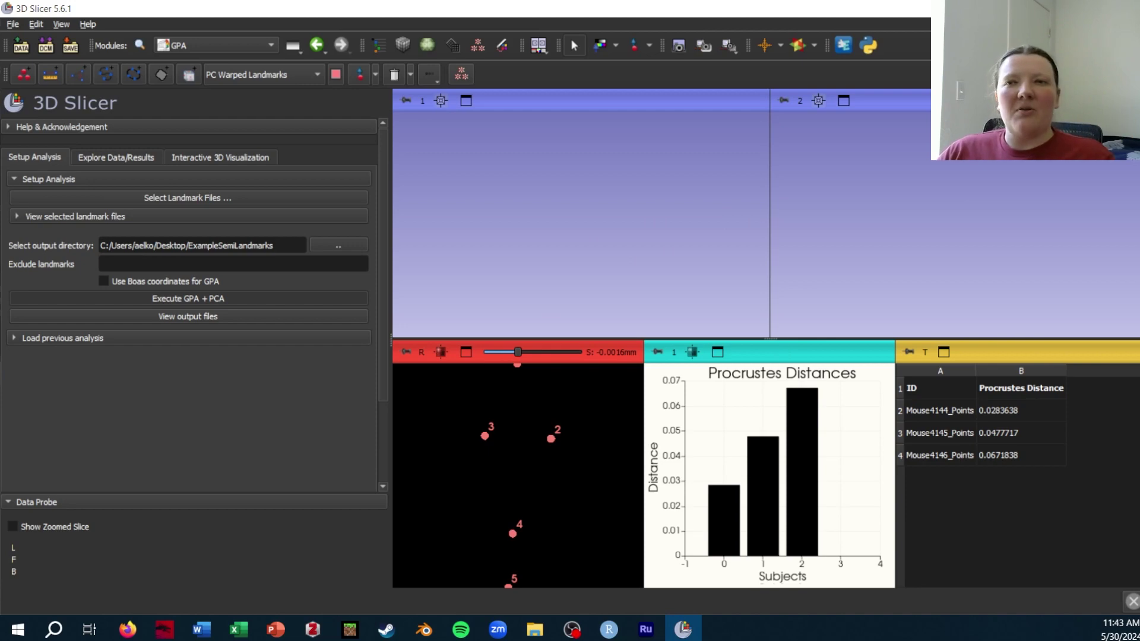
- Open OutputData.csv in Excel from the 2024-05-30_11_42_54 GPA output folder
left_click(546, 635)
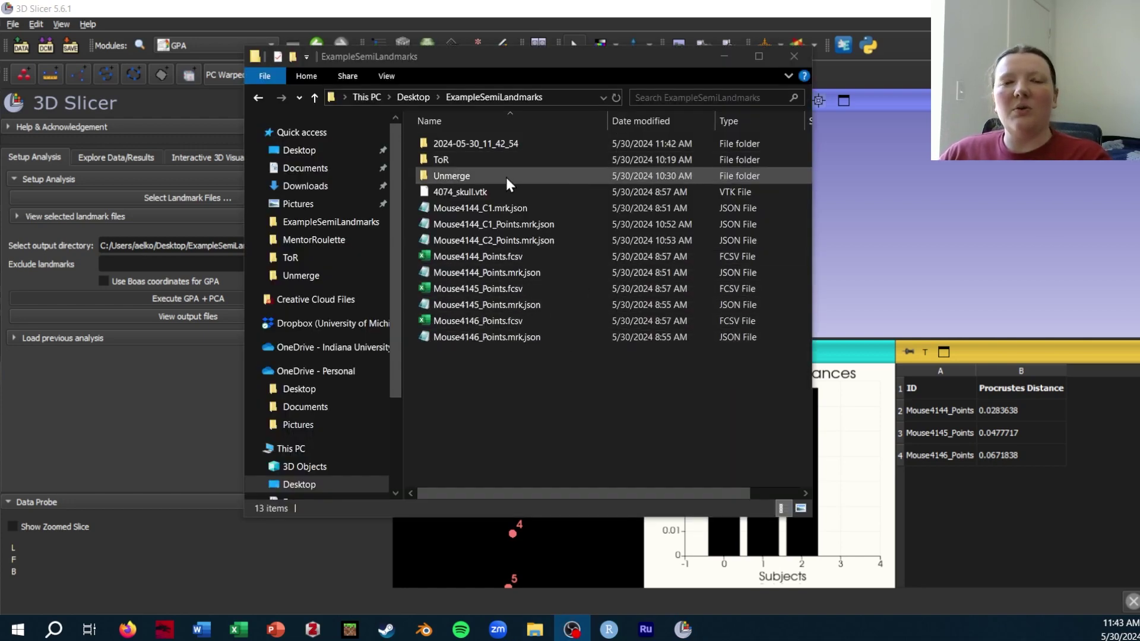
double_click(495, 143)
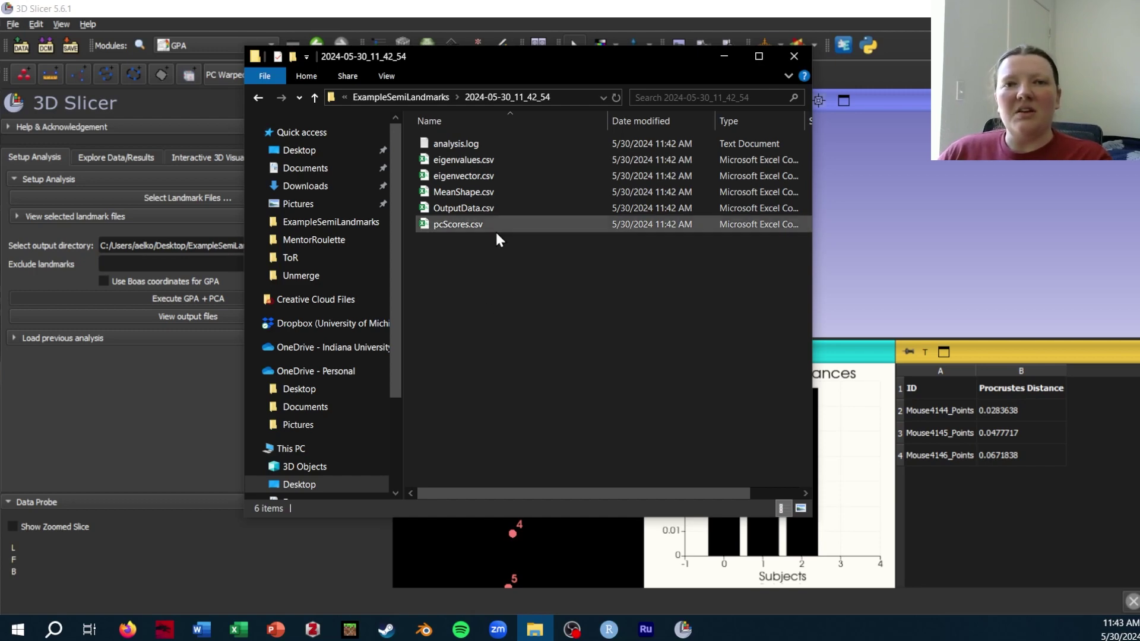
double_click(503, 209)
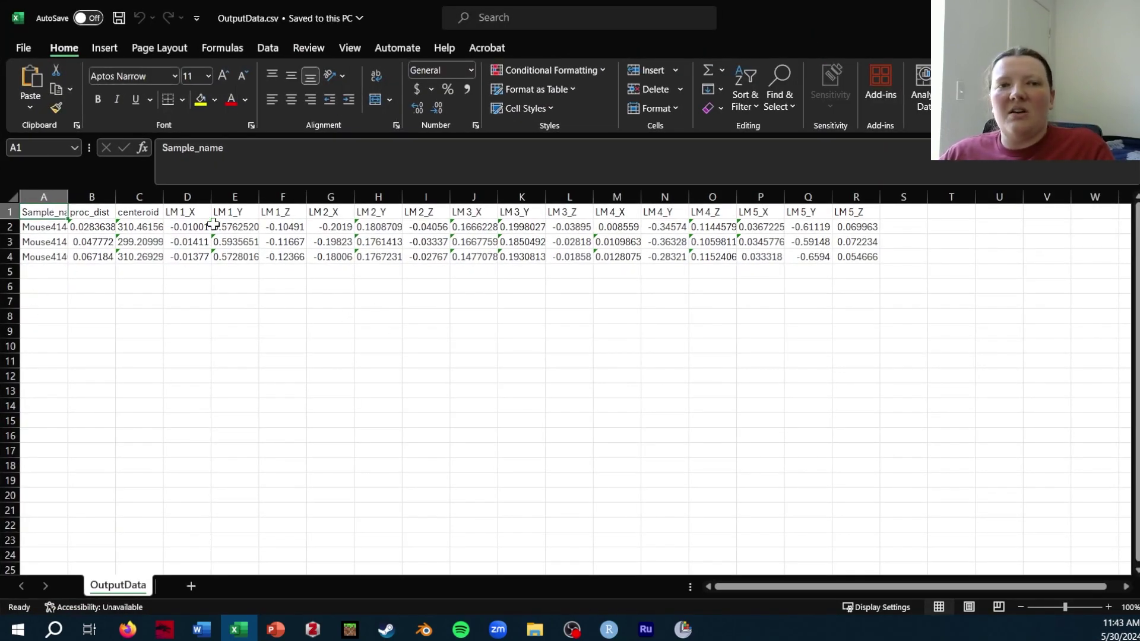
- Review the LM coordinates in D1:R4 and the sample names in A2–A4, then return to File Explorer
left_click_drag(191, 214, 882, 254)
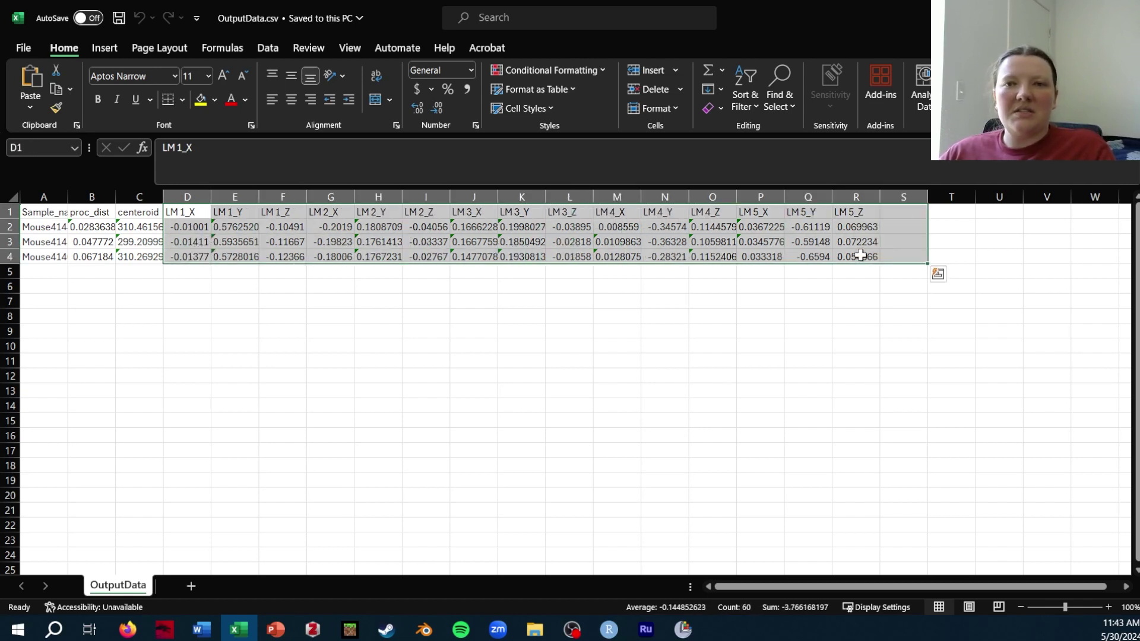
left_click(814, 259)
left_click(47, 229)
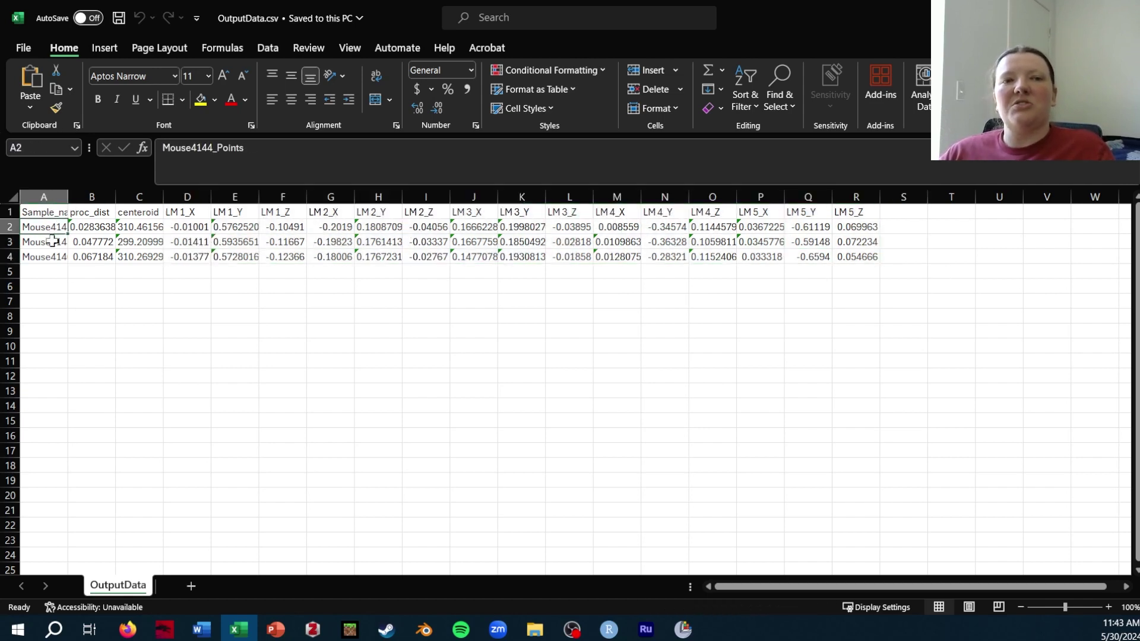
left_click(50, 243)
left_click(52, 259)
left_click_drag(53, 263, 53, 264)
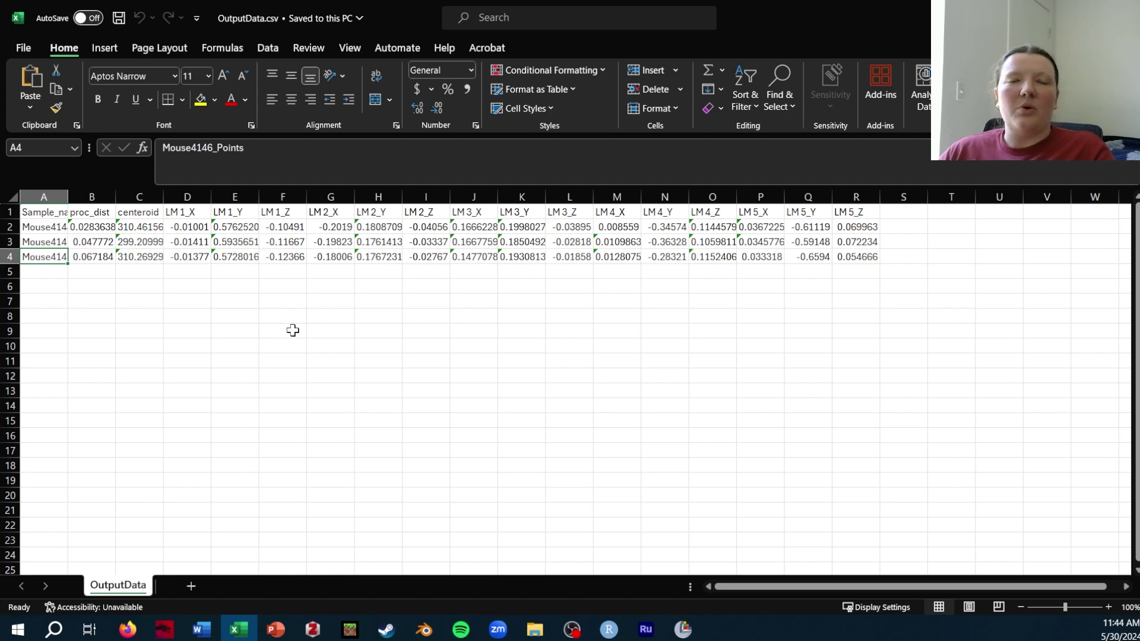
key("alt+Tab")
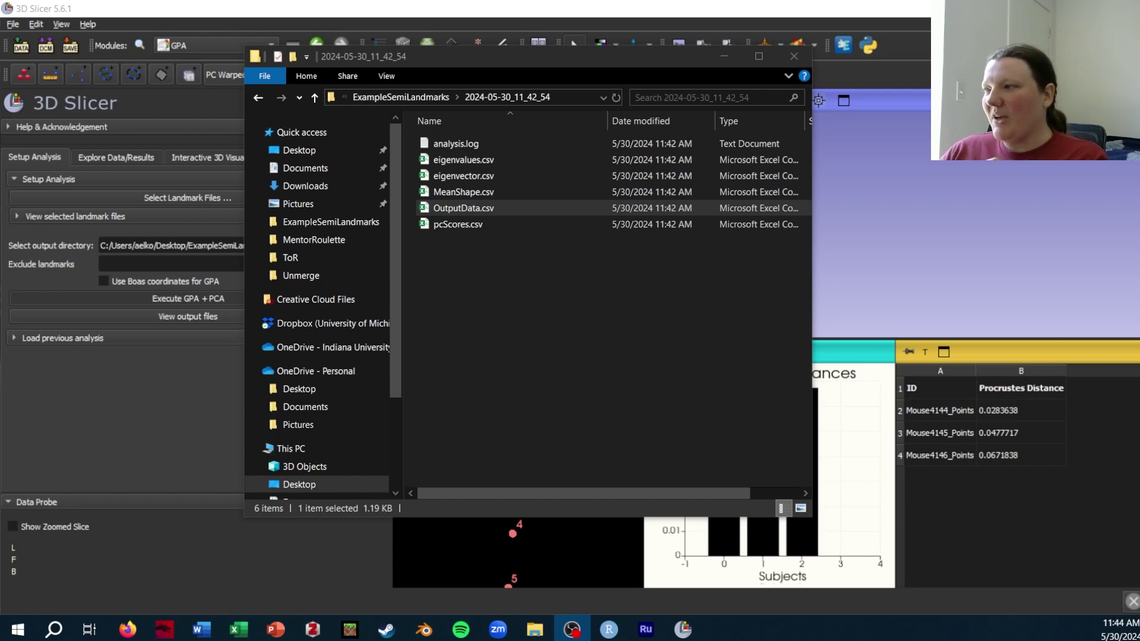
- Switch to the RStudio script that reads the three Mouse .fcsv files into the LMs array
key("alt+Tab")
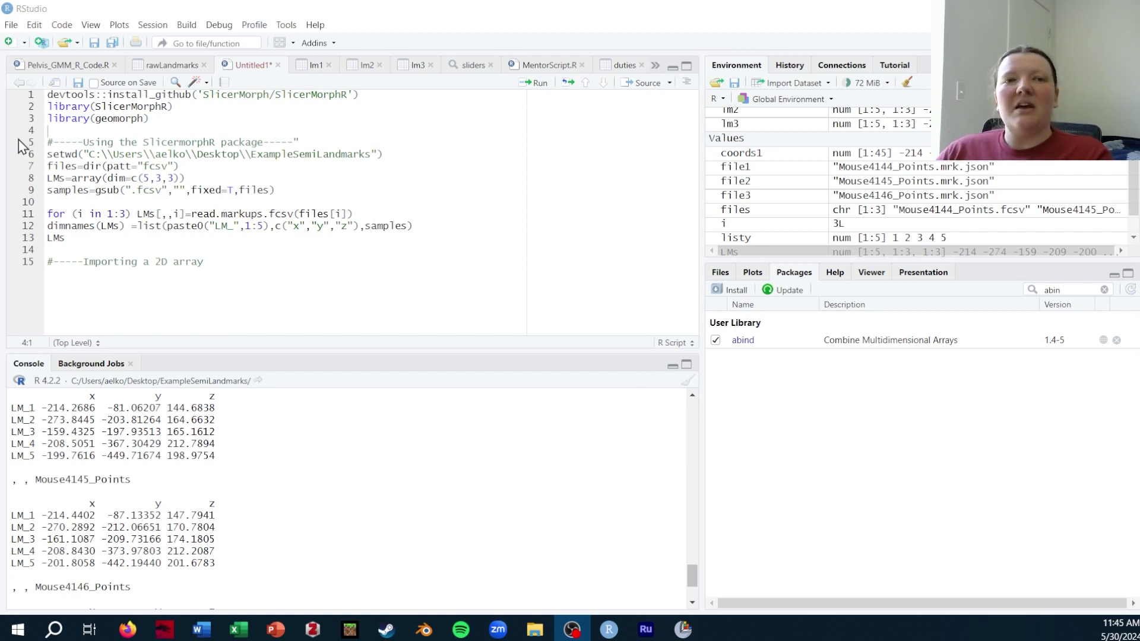
left_click(282, 96)
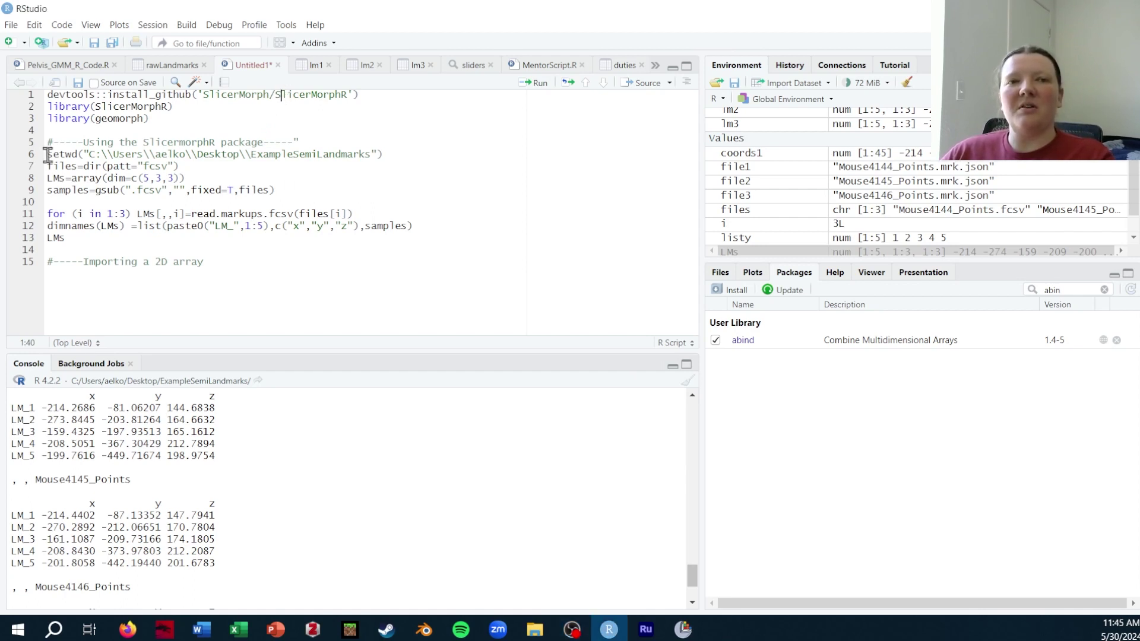
left_click_drag(382, 94, 19, 95)
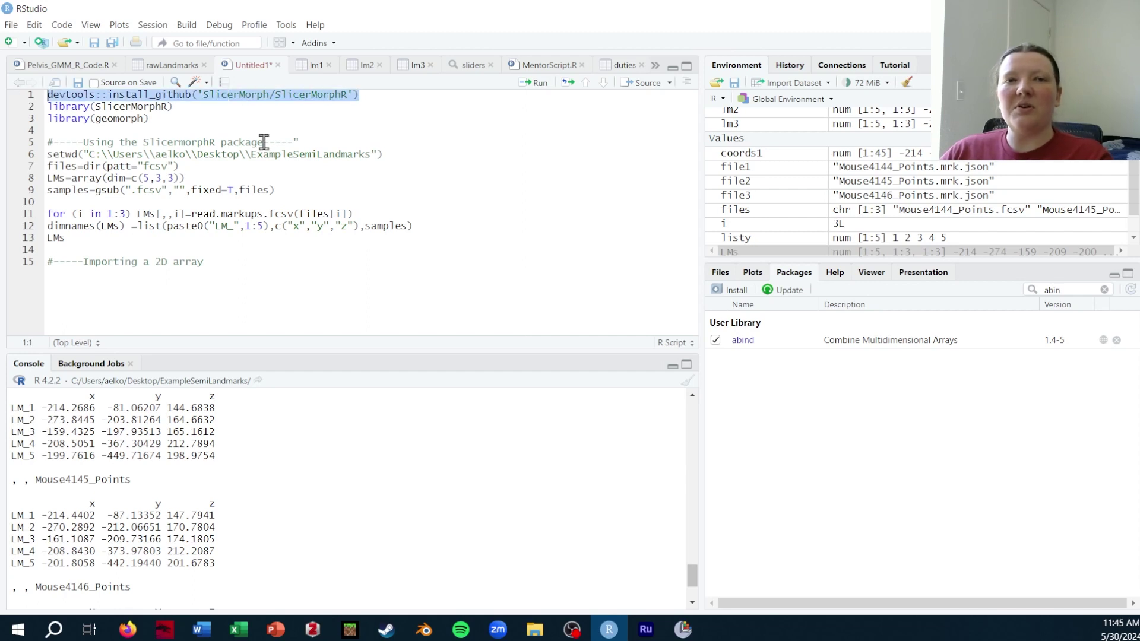
left_click(233, 113)
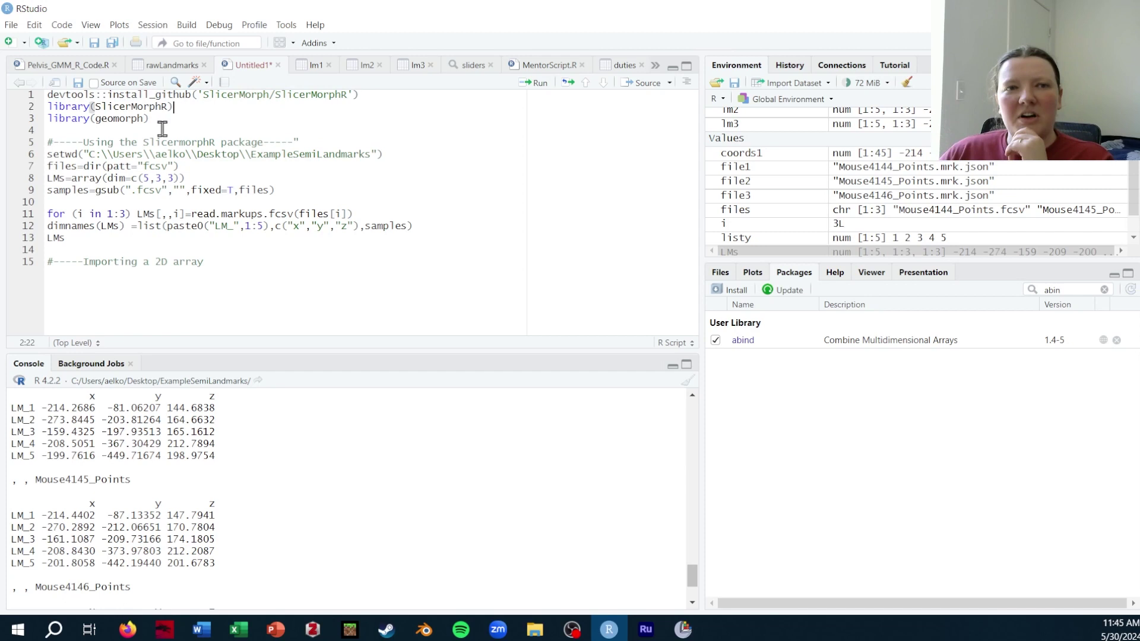
left_click(156, 166)
left_click(189, 166)
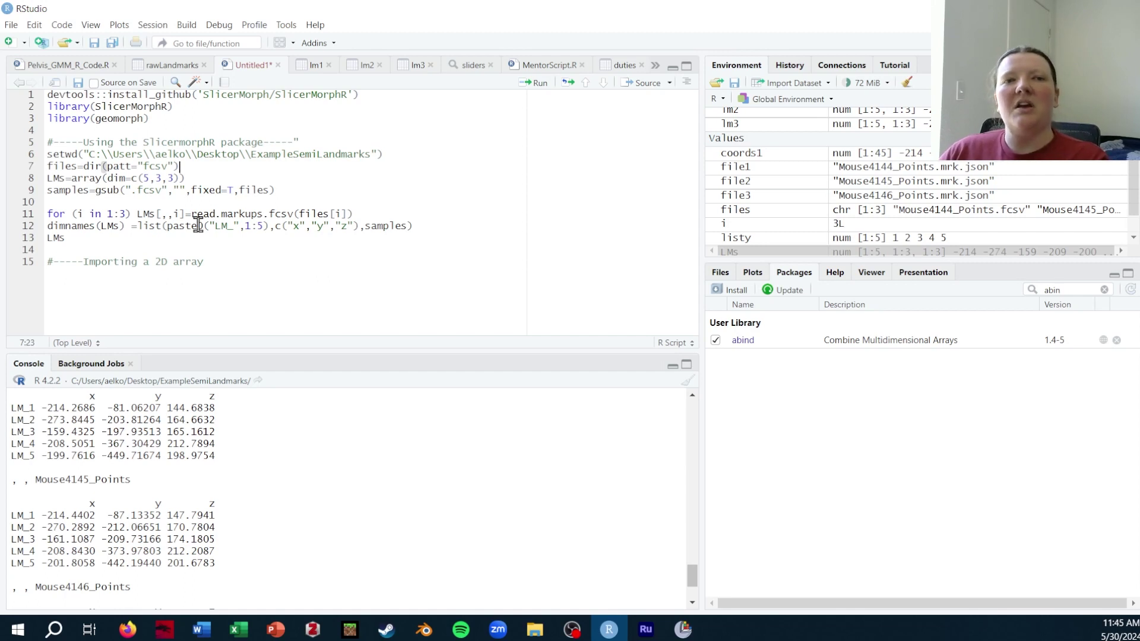
left_click(161, 177)
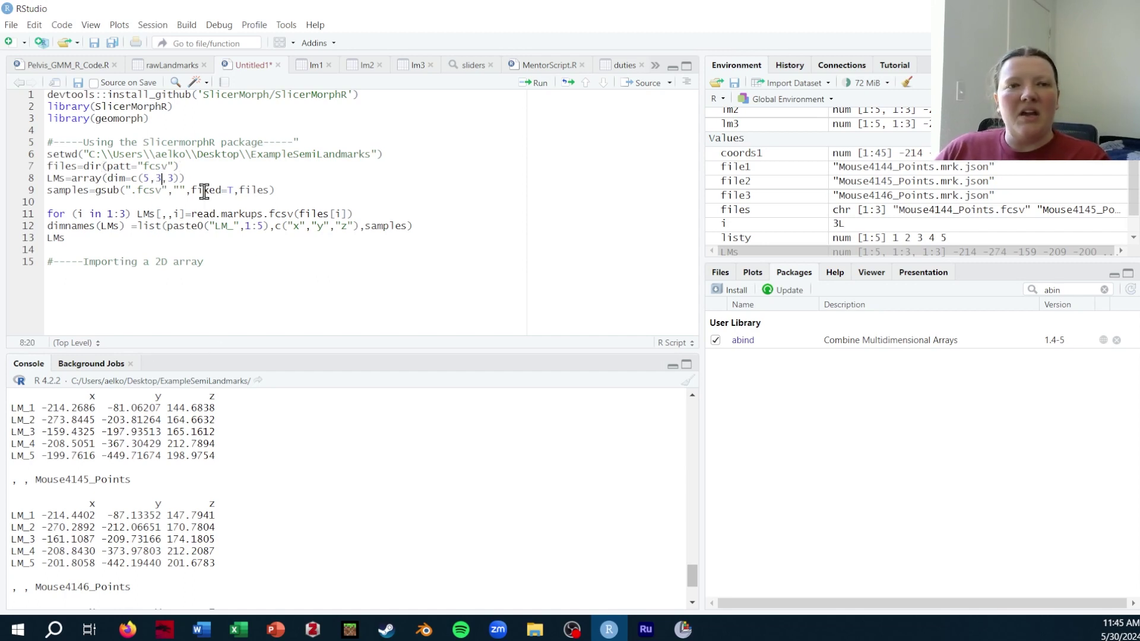
double_click(148, 178)
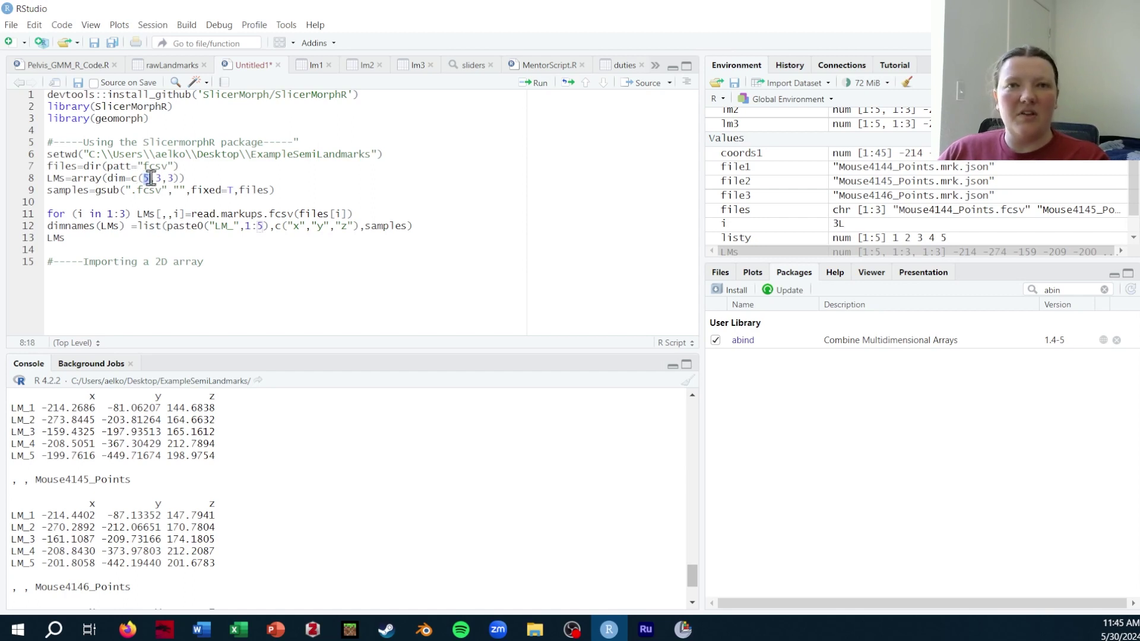
left_click_drag(160, 177, 155, 177)
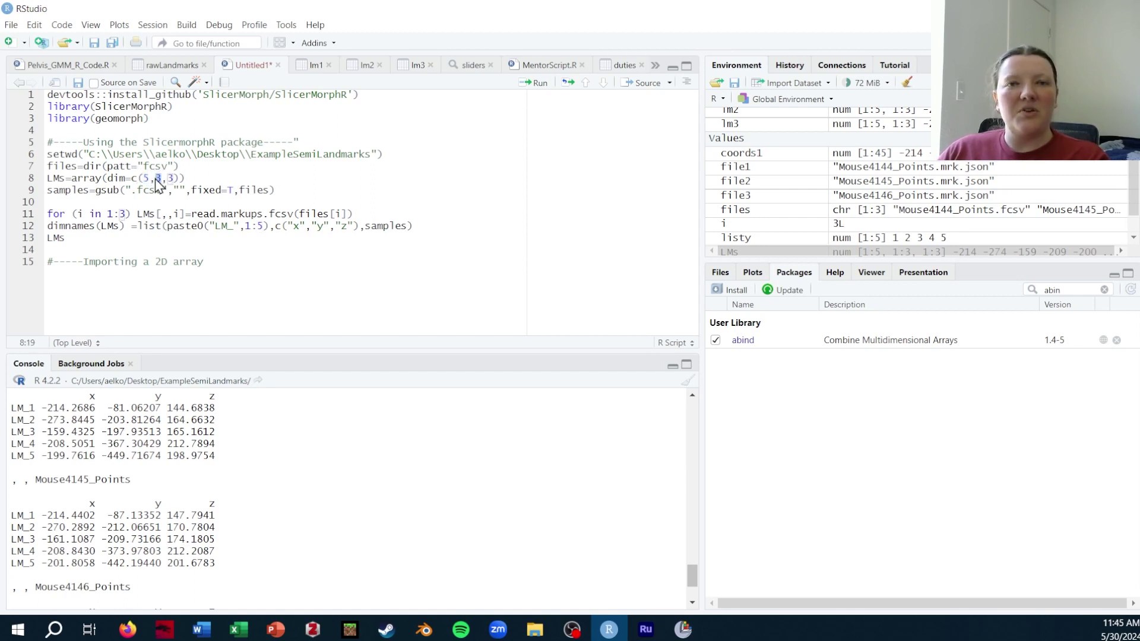
double_click(171, 178)
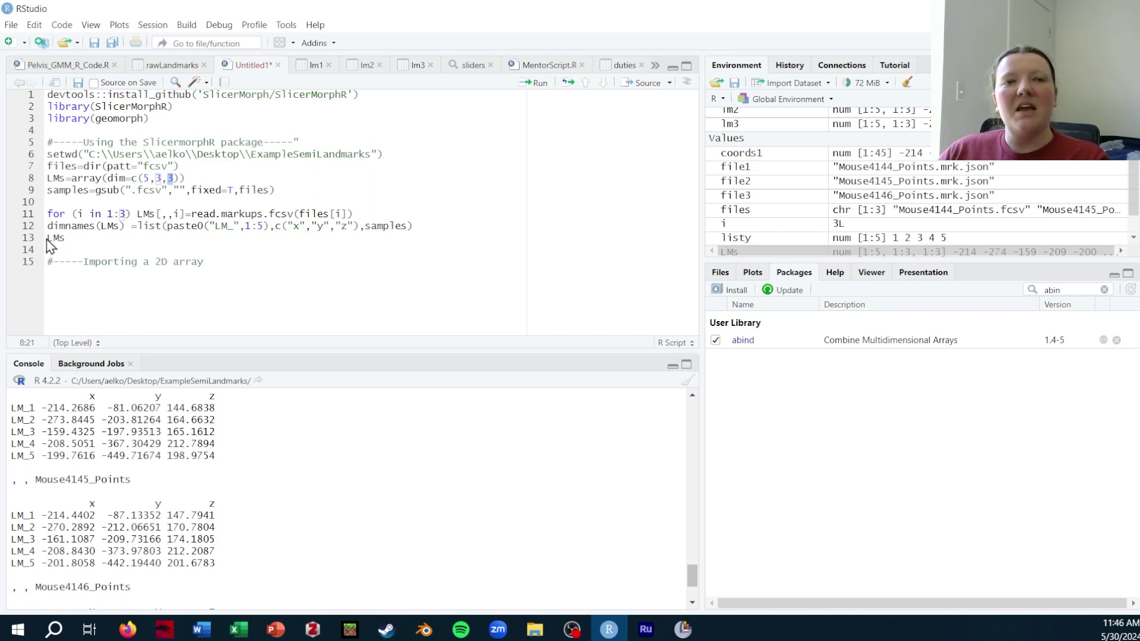
left_click_drag(48, 190, 244, 190)
left_click(305, 183)
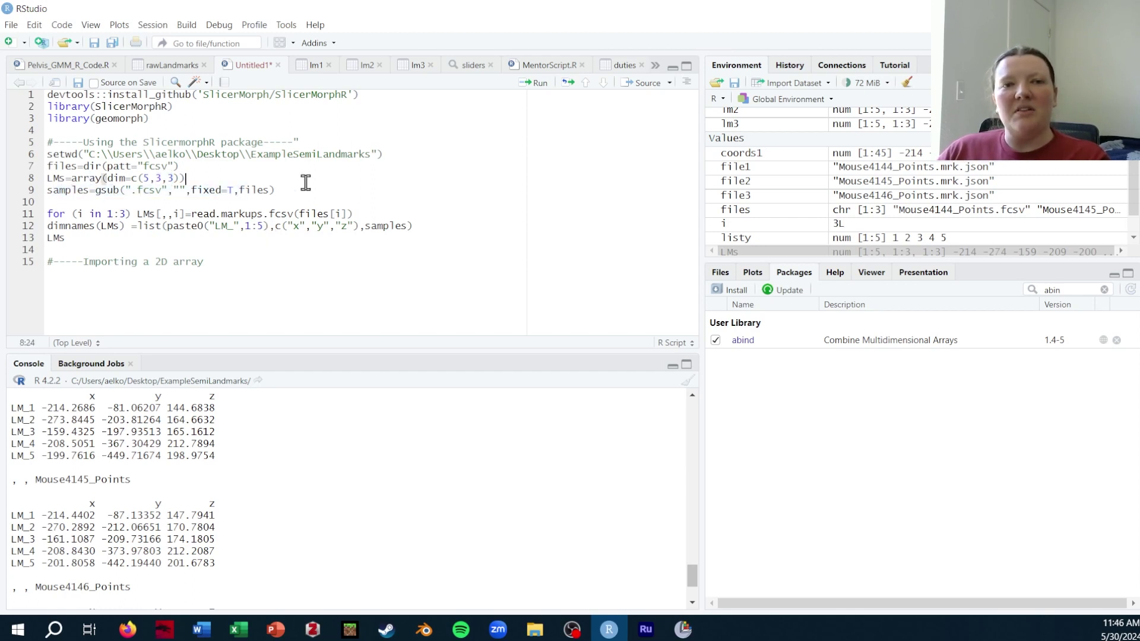
left_click(291, 191)
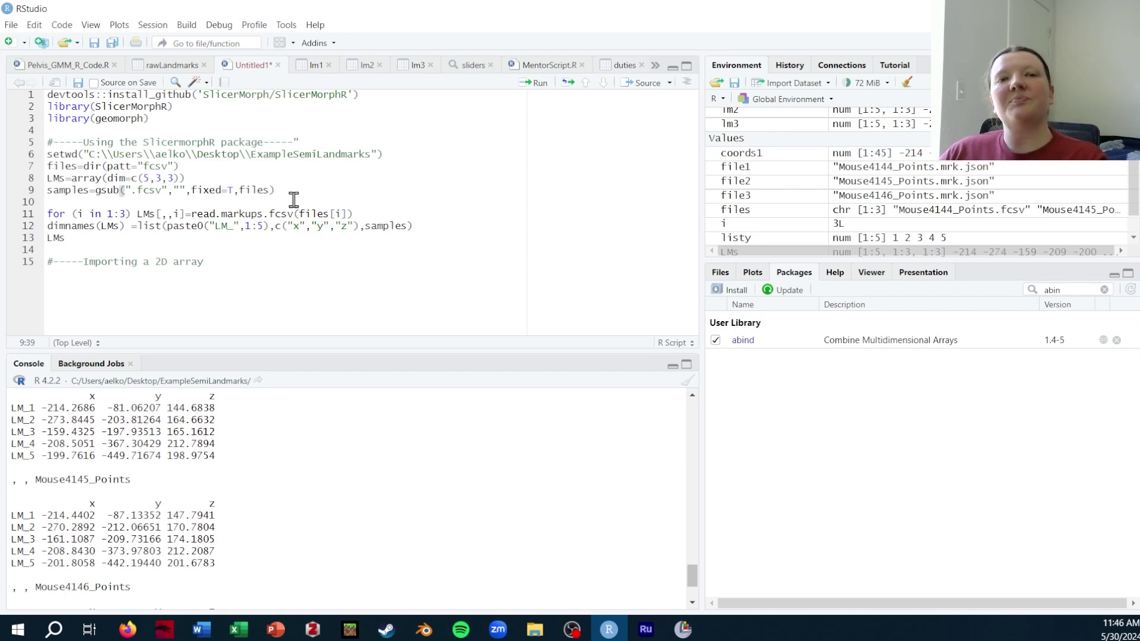
left_click(230, 204)
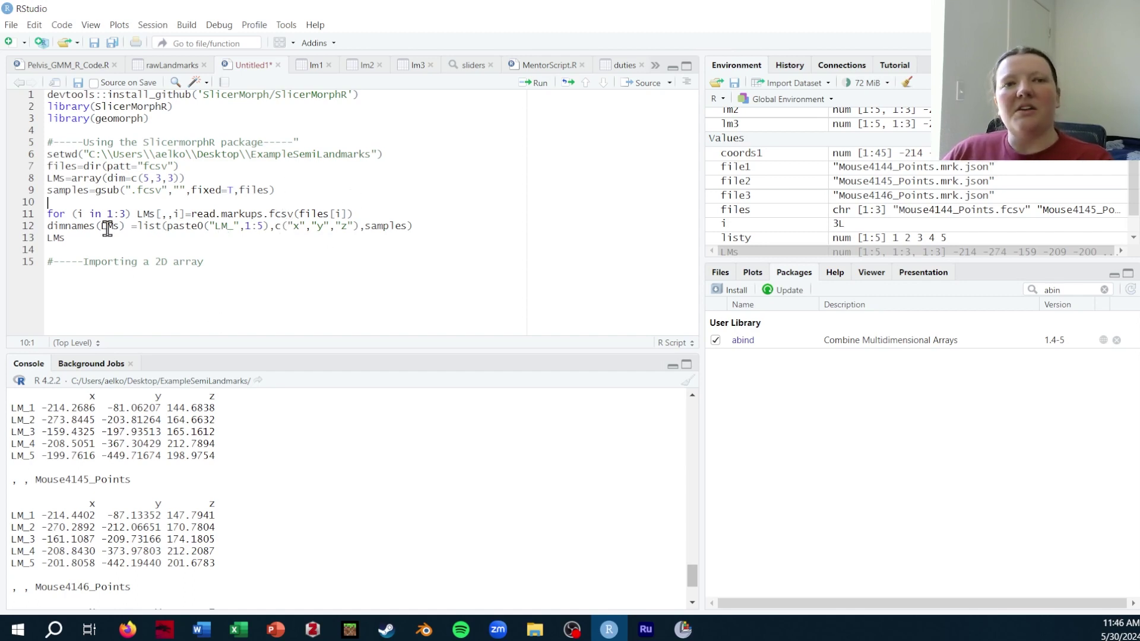
left_click_drag(137, 214, 252, 214)
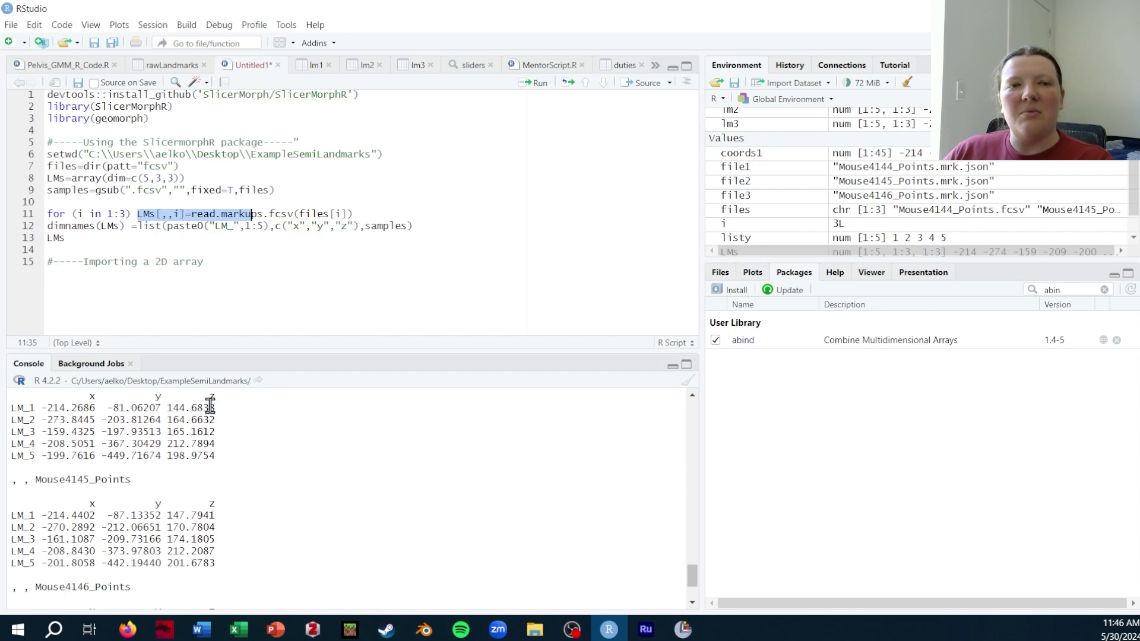
left_click(356, 278)
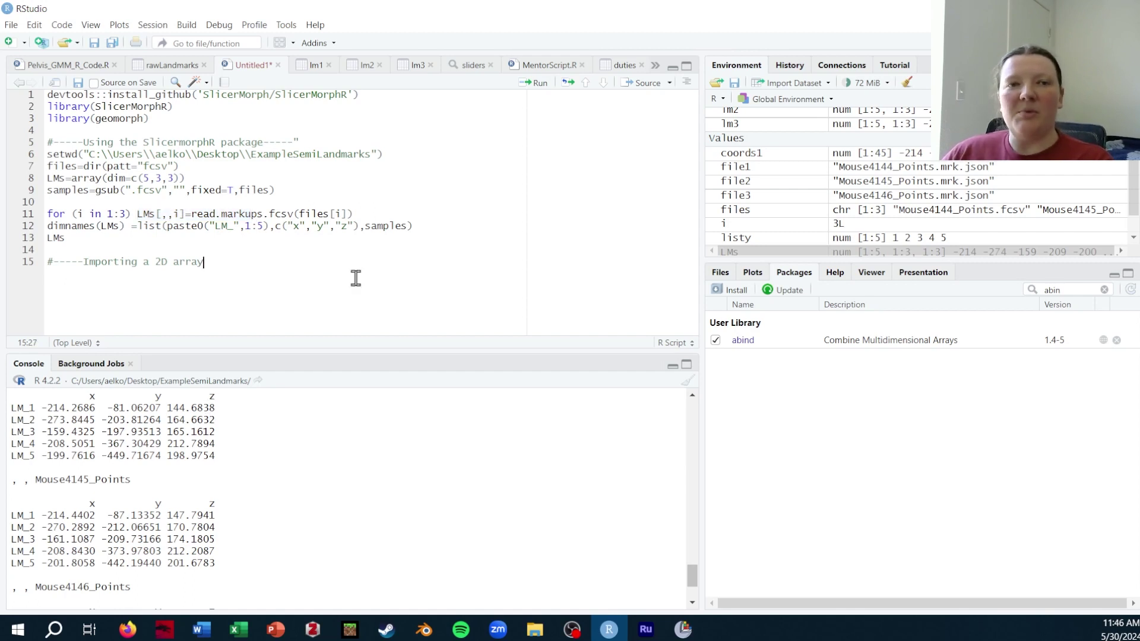
left_click(114, 226)
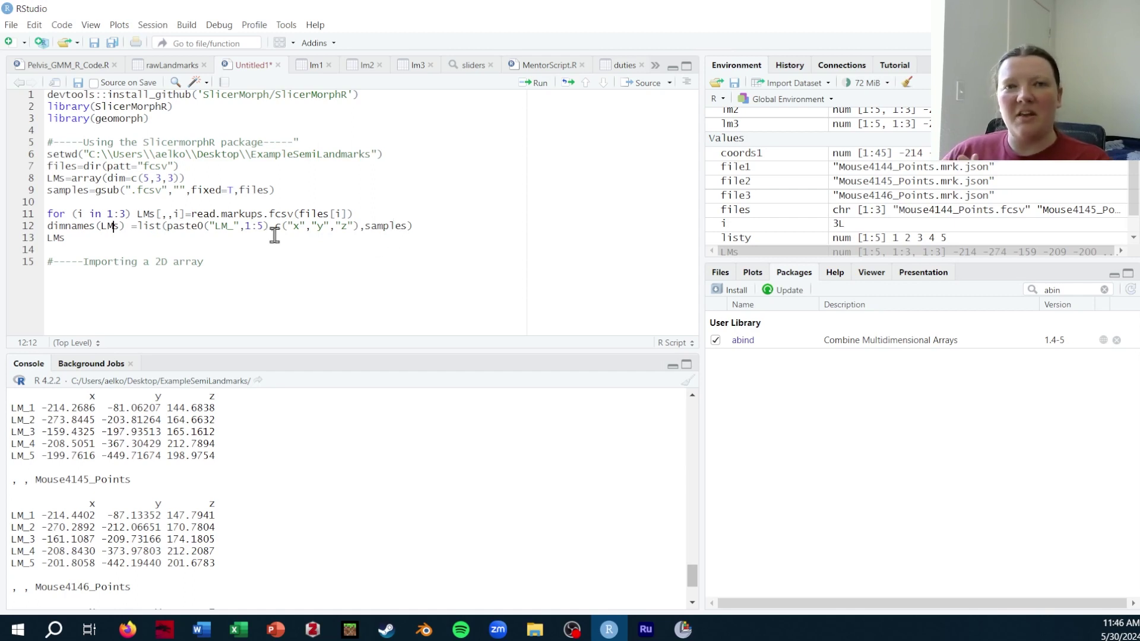
left_click_drag(84, 229, 307, 227)
left_click(307, 228)
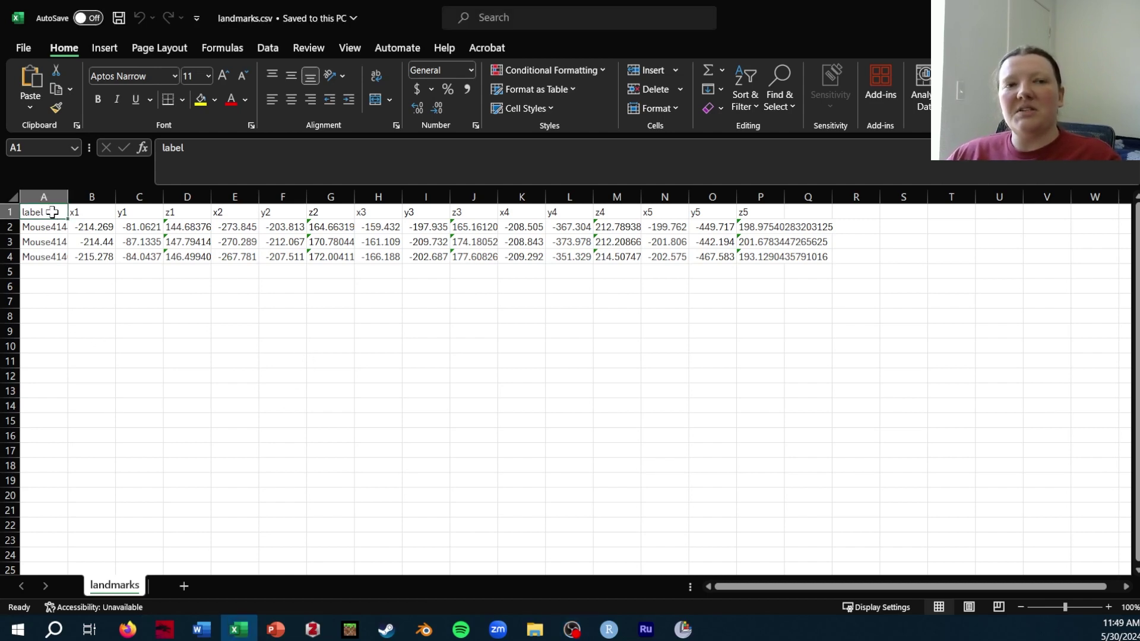
- Review the specimen labels in A2–A4 and the x1 through z2 headers in B1–G1
left_click_drag(52, 212, 53, 256)
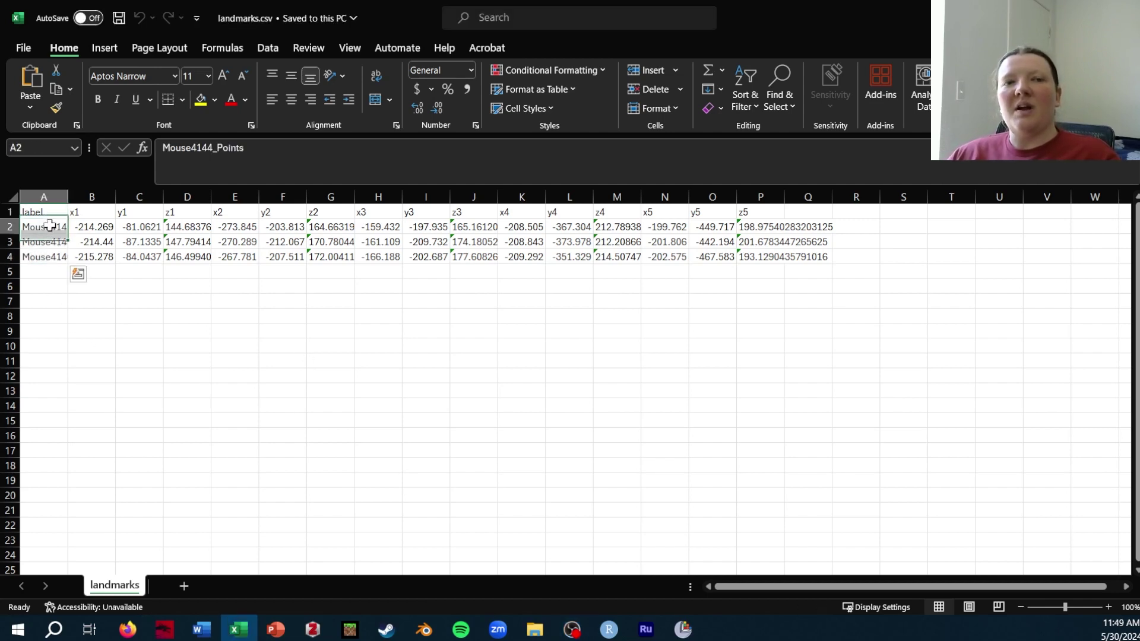
left_click(50, 226)
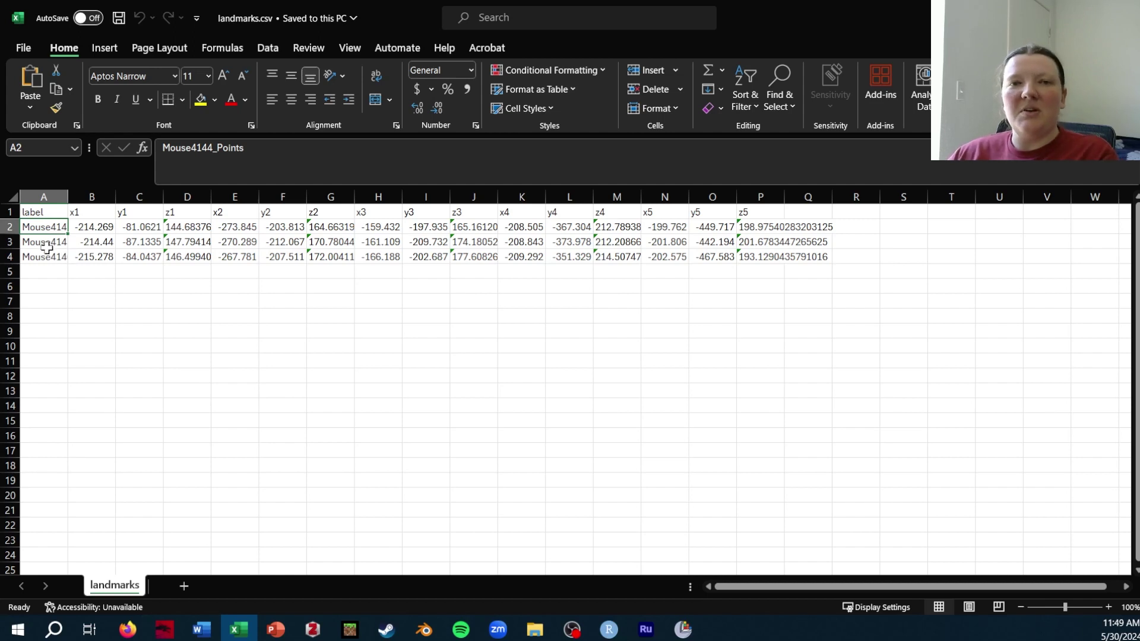
left_click(47, 242)
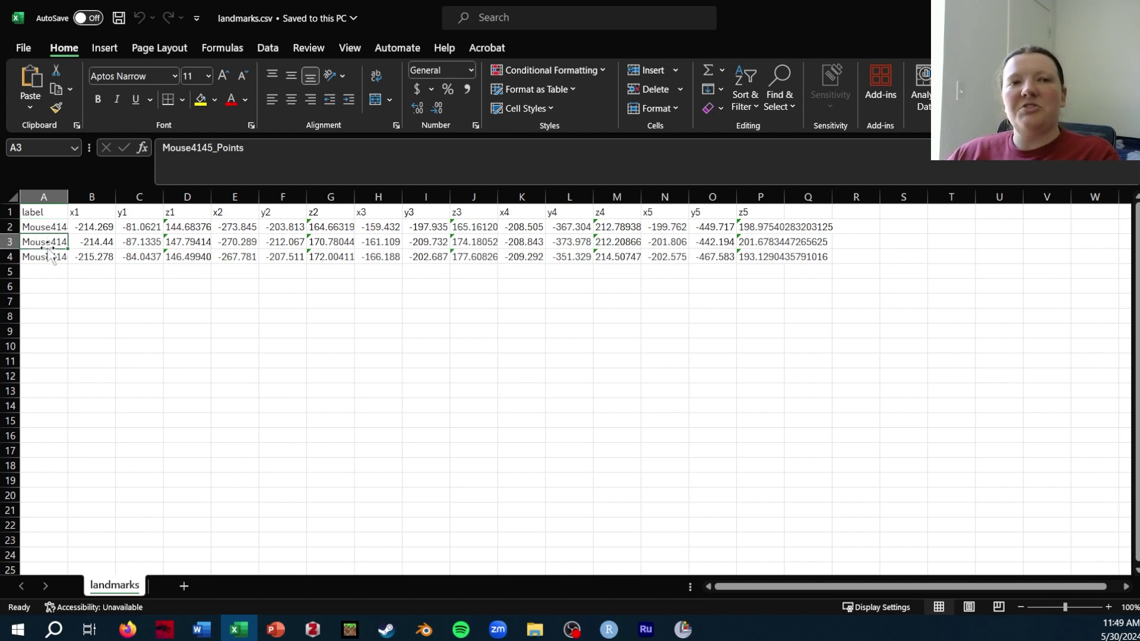
left_click(55, 257)
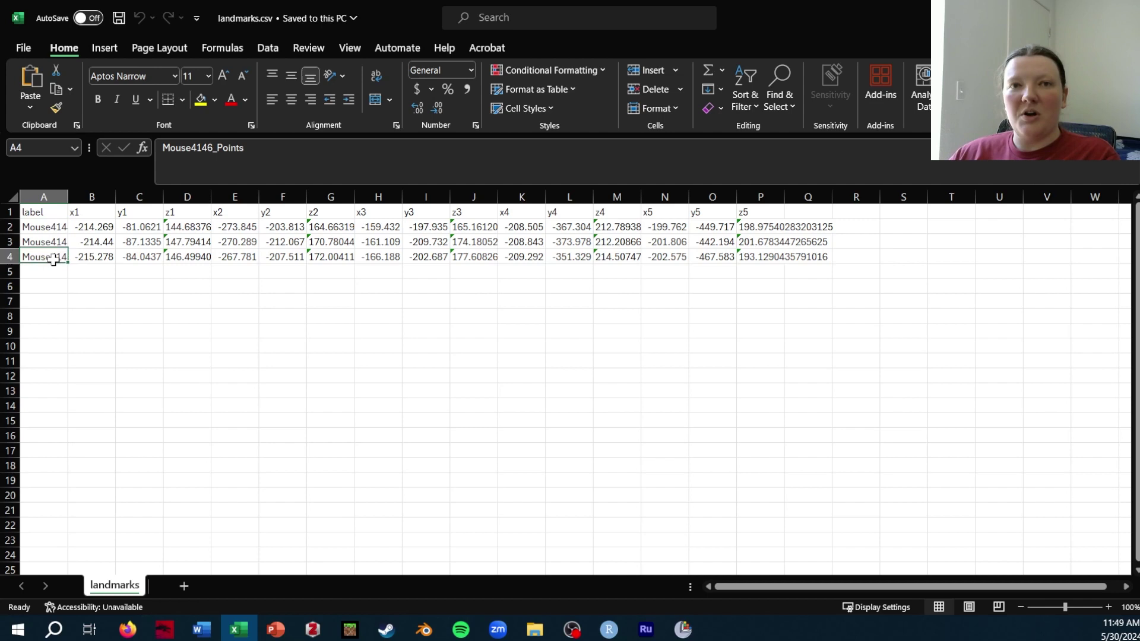
left_click(111, 213)
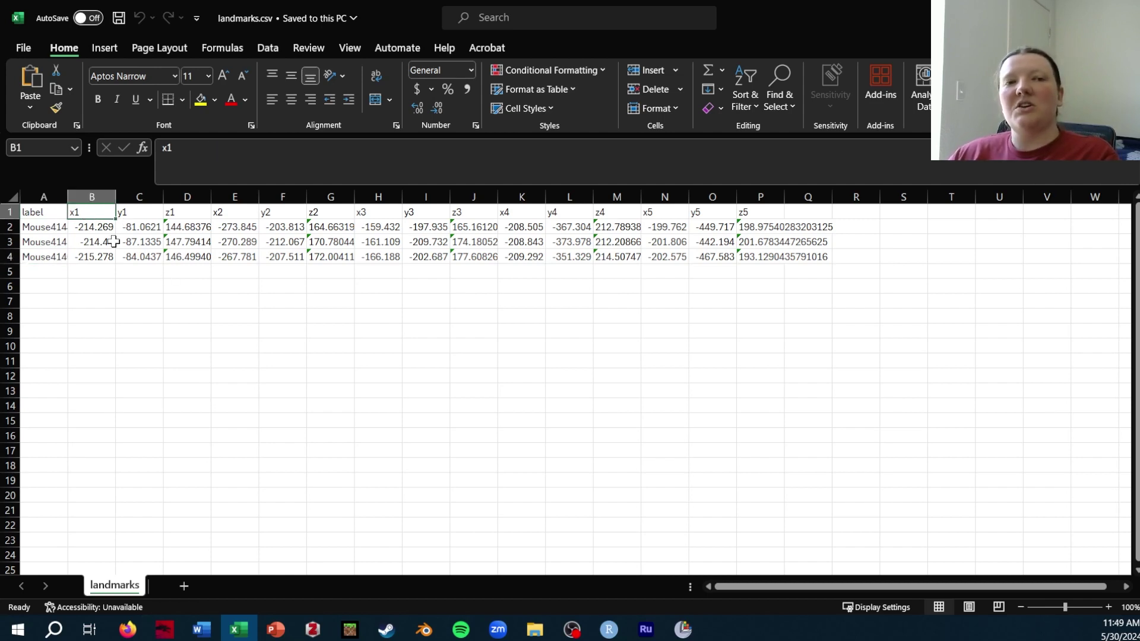
left_click(149, 212)
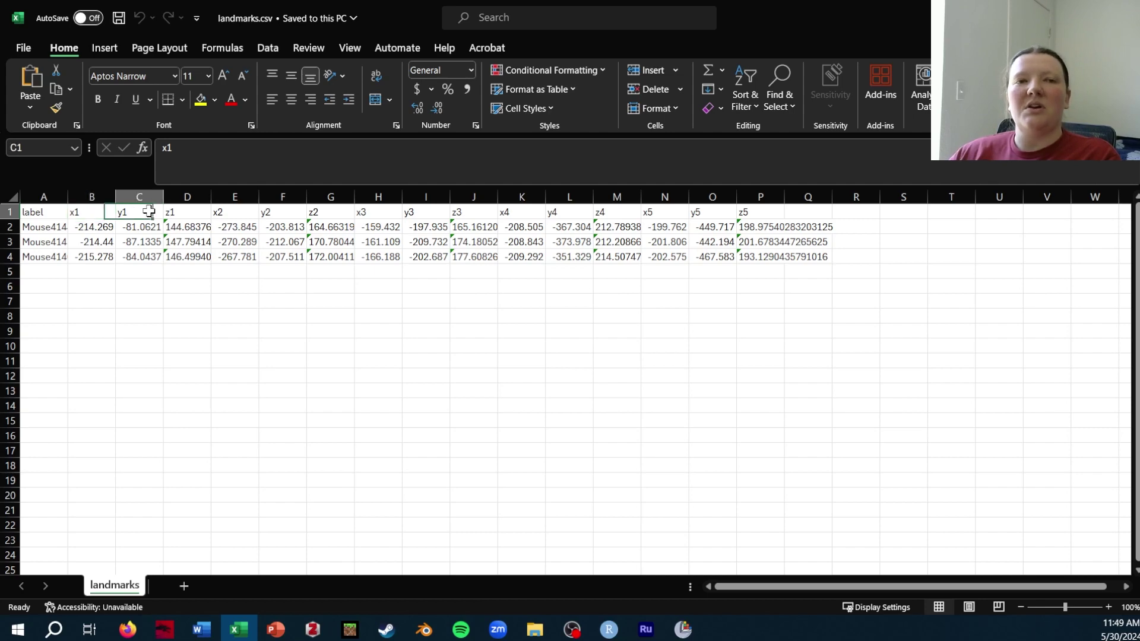
left_click(200, 215)
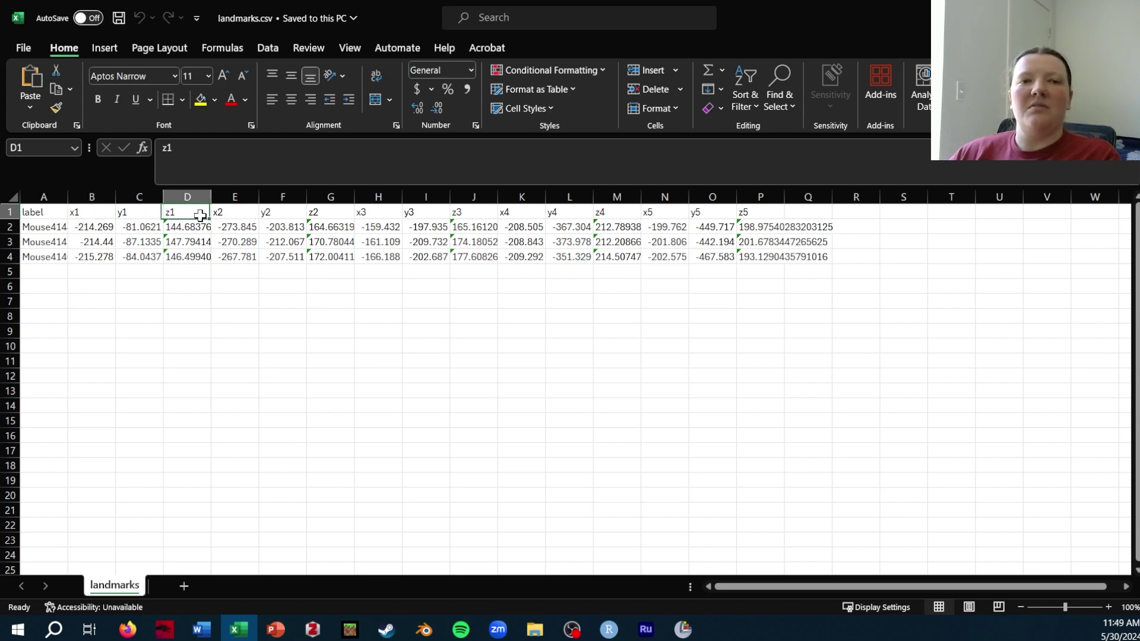
left_click(237, 214)
left_click(285, 217)
left_click(346, 217)
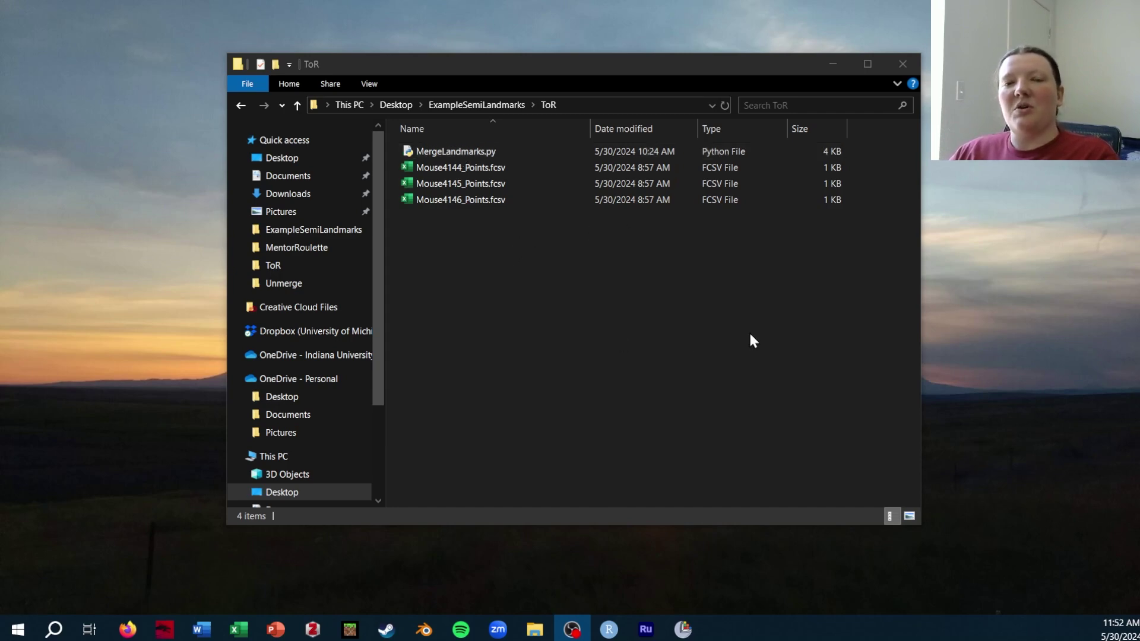
- Change the Command Prompt directory to the ToR folder using its copied path
left_click(565, 307)
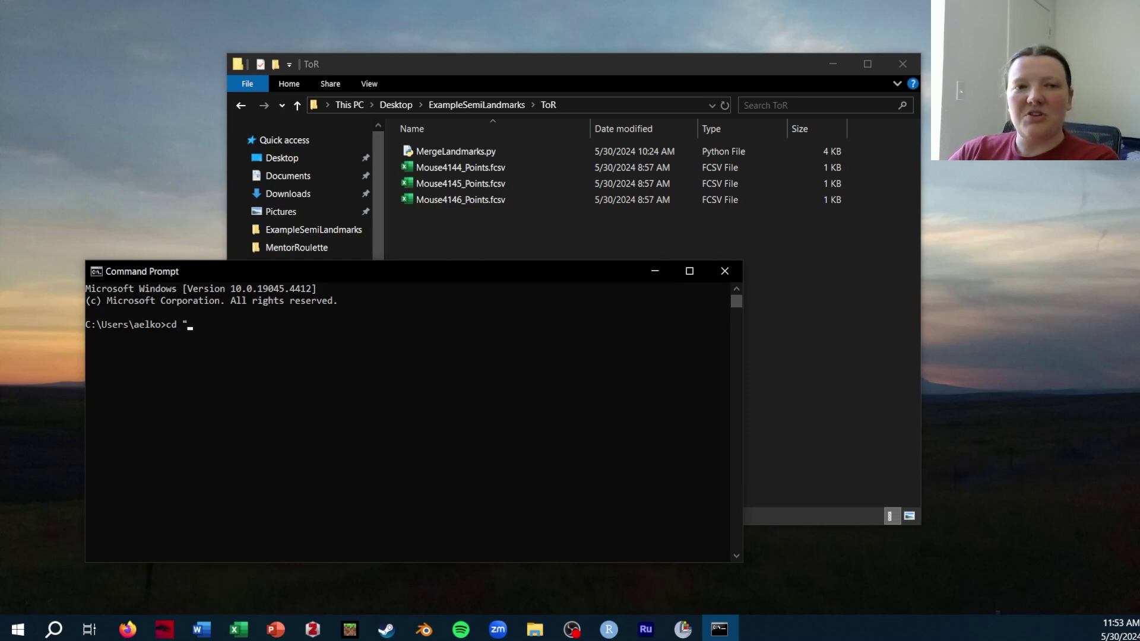
type("C:")
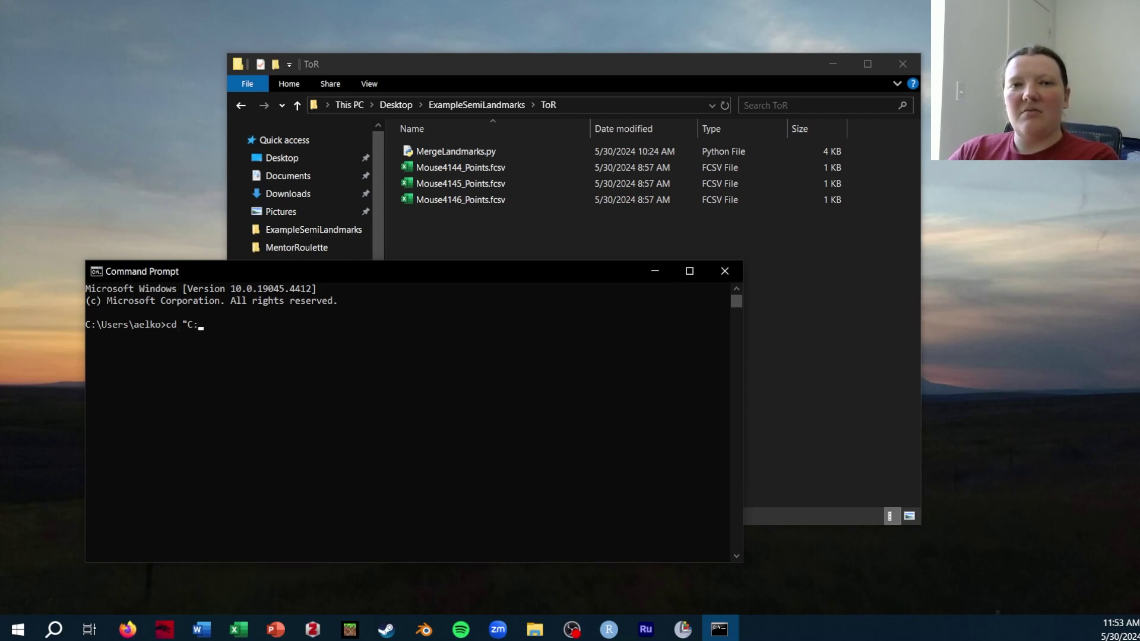
key("BackSpace")
key("BackSpace")
key("BackSpace")
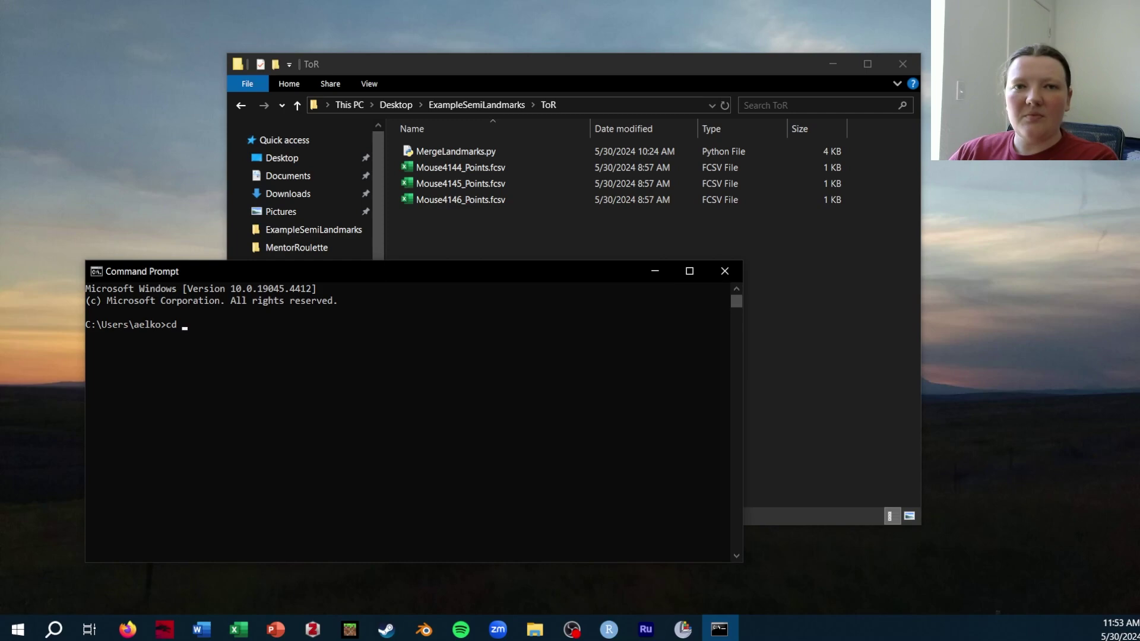
left_click(615, 105)
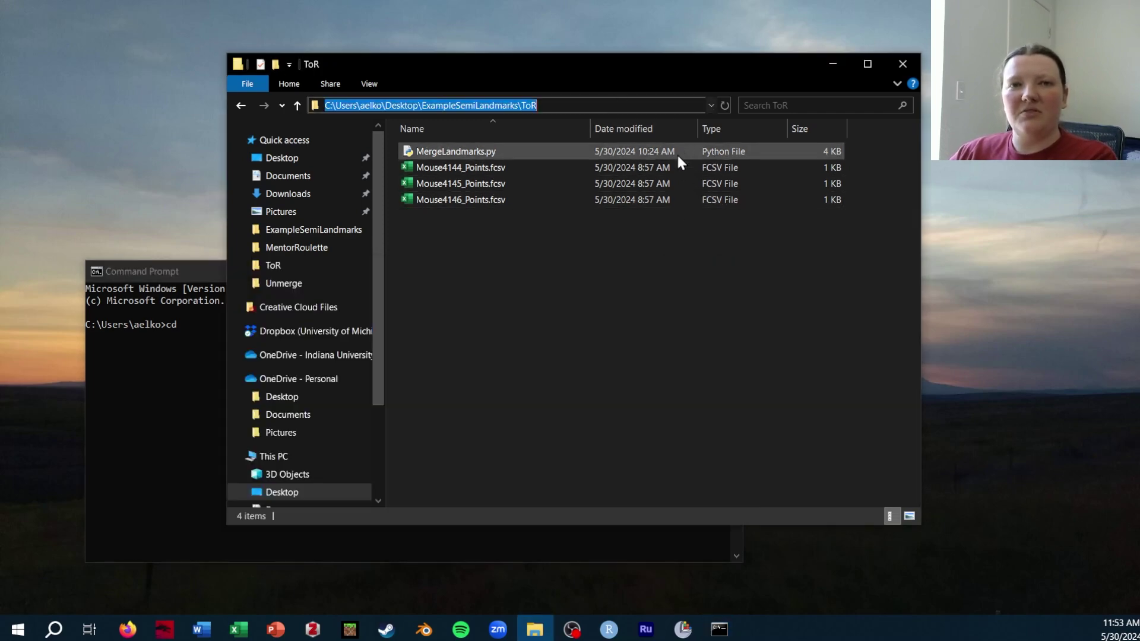
left_click(176, 385)
left_click(196, 325)
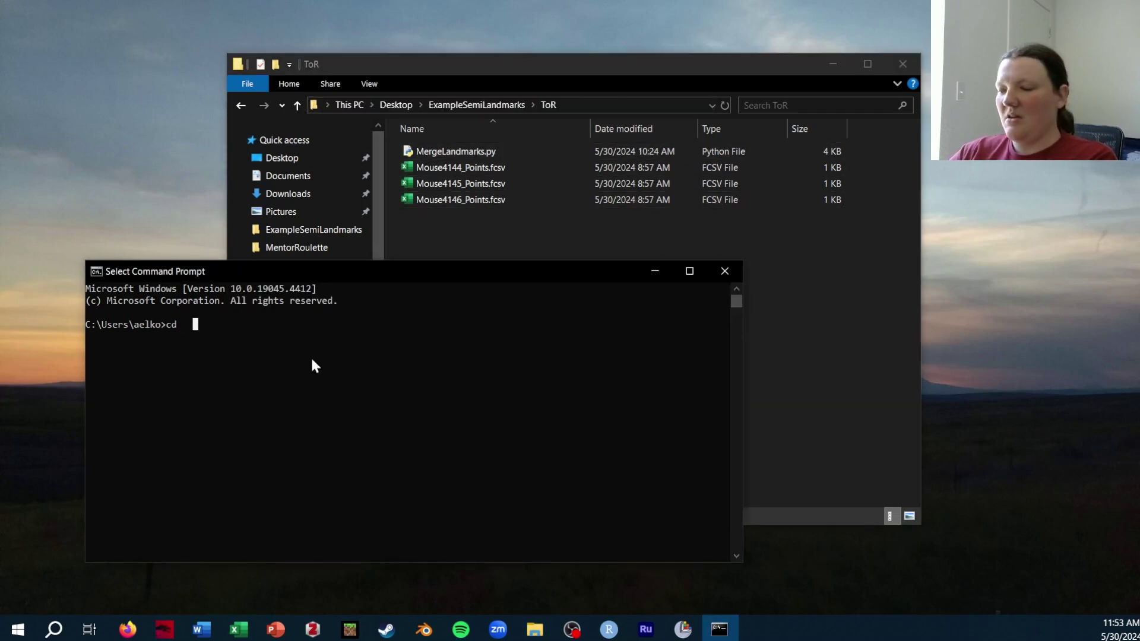
type("\"C:\\Users\\aelko\\Desktop\\ExampleSemiLandmarks\\ToR\"")
key("Return")
- Rename the three Mouse .fcsv files to .csv with ren *.fcsv *.csv
type("ren")
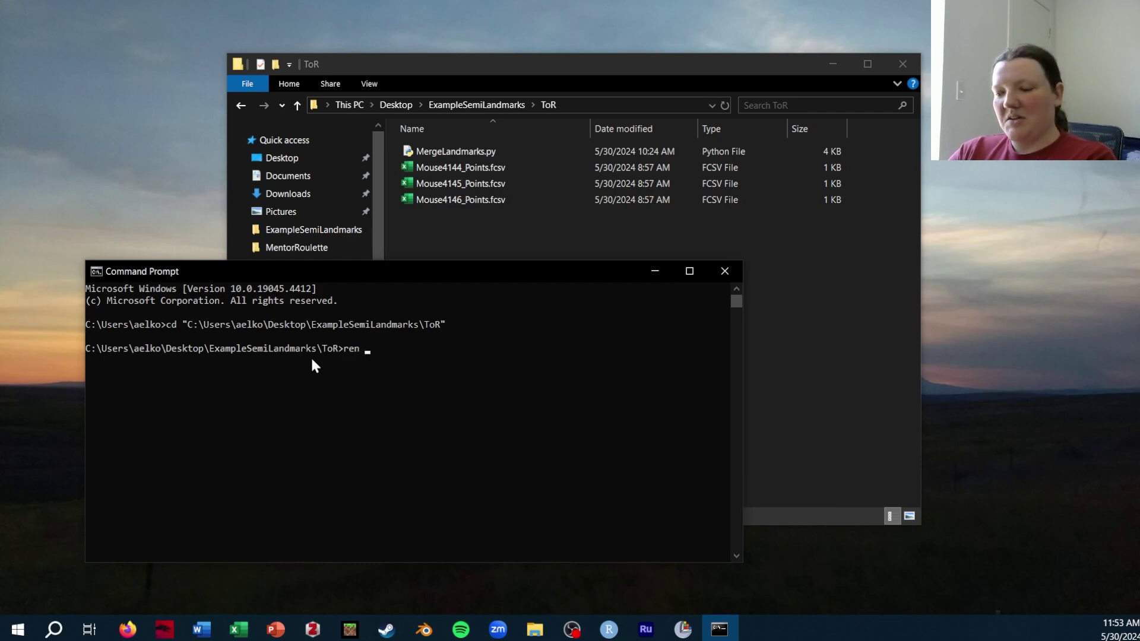
type(" *.c")
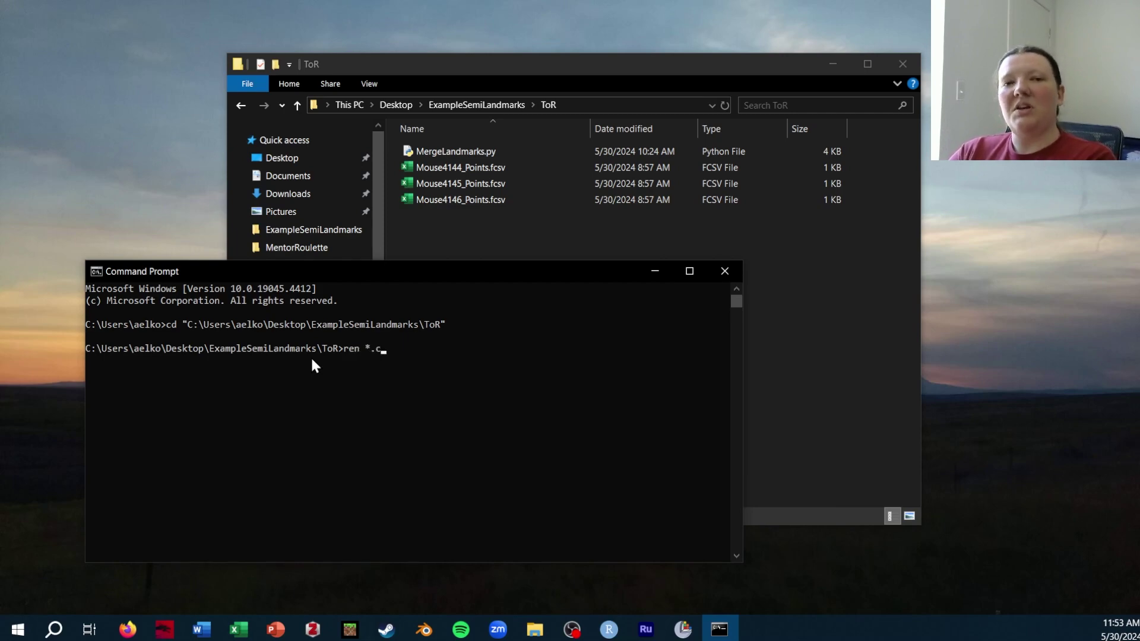
key("BackSpace")
type("fcs")
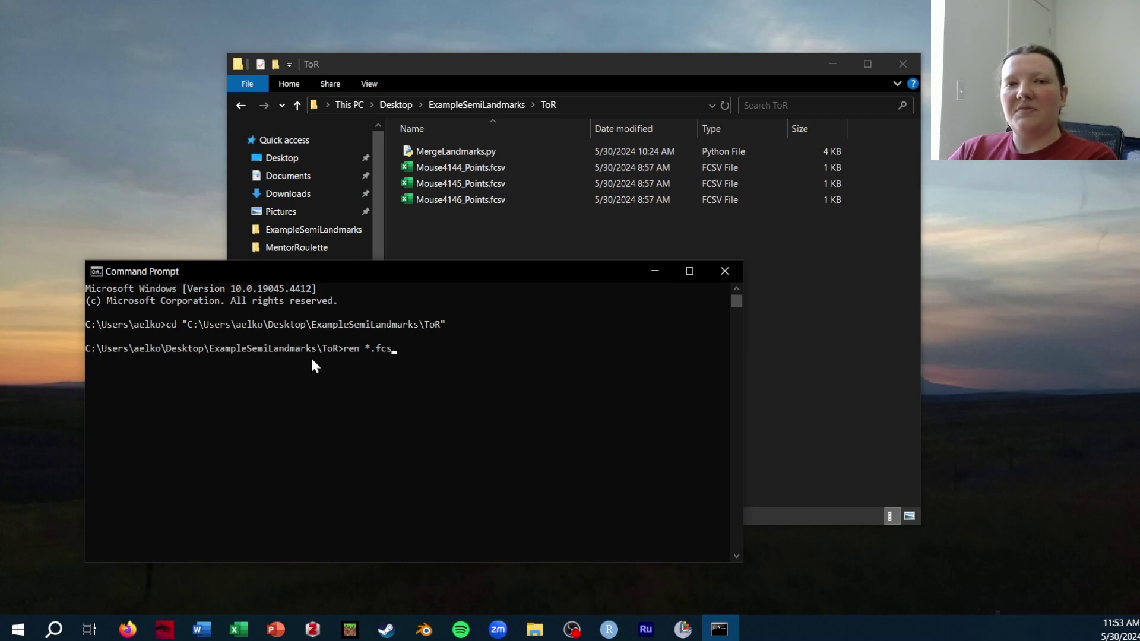
type("v *")
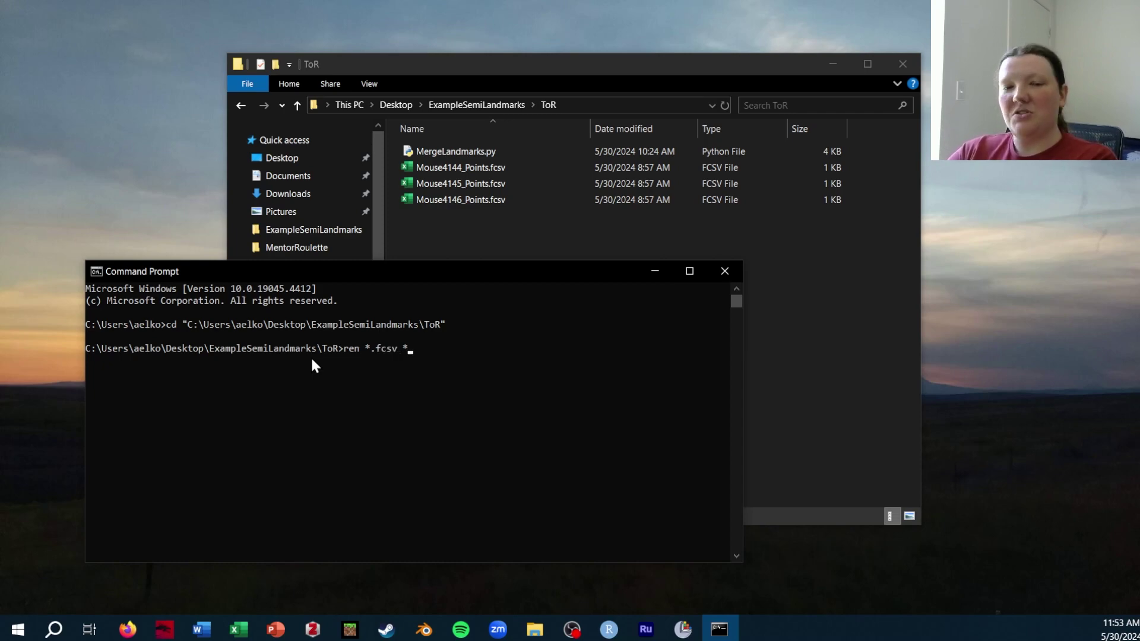
type(".csv")
key("Return")
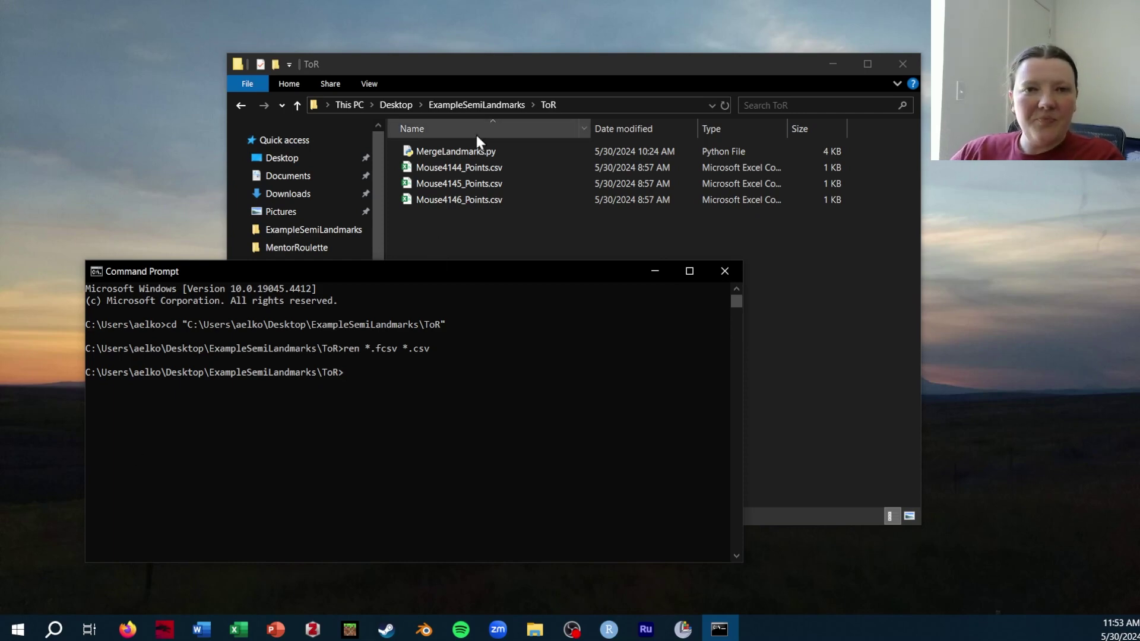
left_click(482, 226)
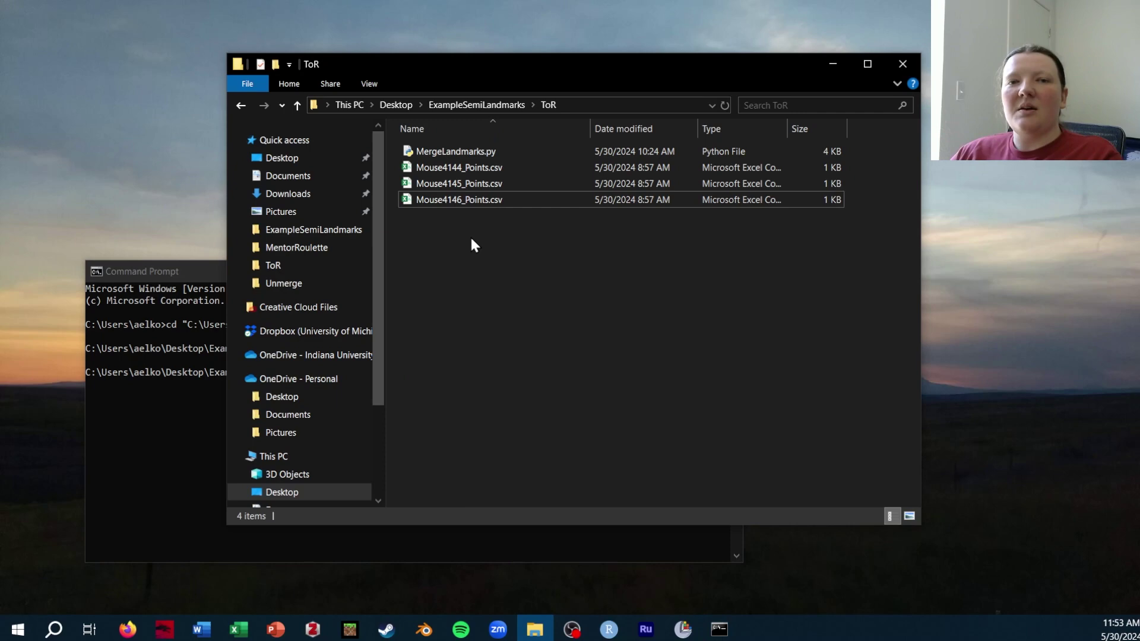
- Run MergeLandmarks.py: keep the directory, strip the first two lines (y), and enter 5 landmarks
double_click(482, 151)
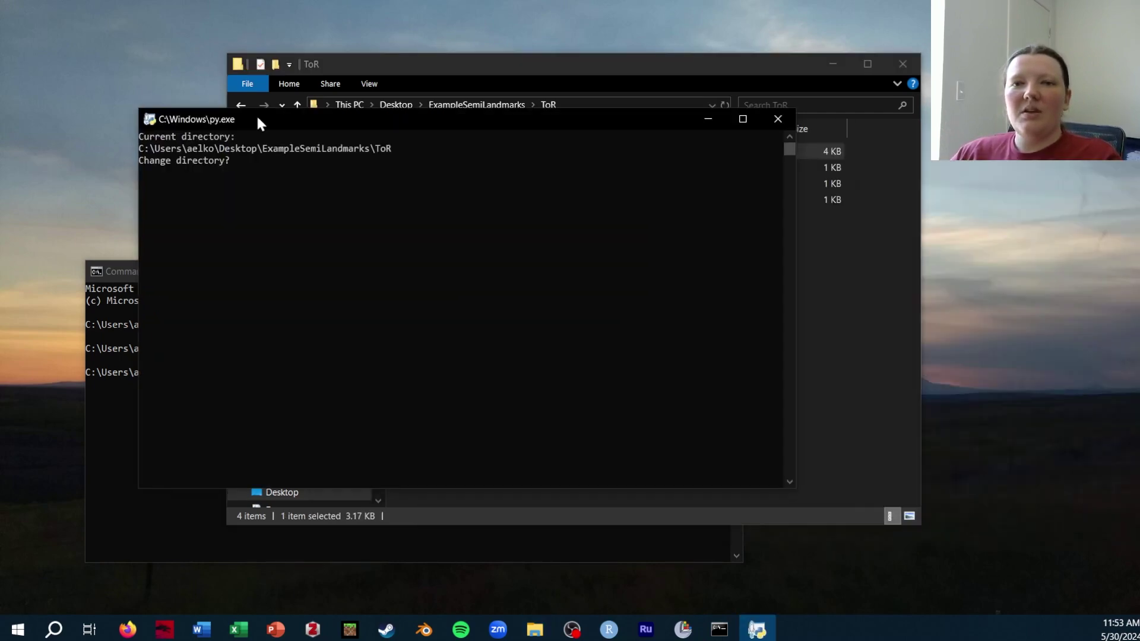
left_click_drag(255, 114, 239, 220)
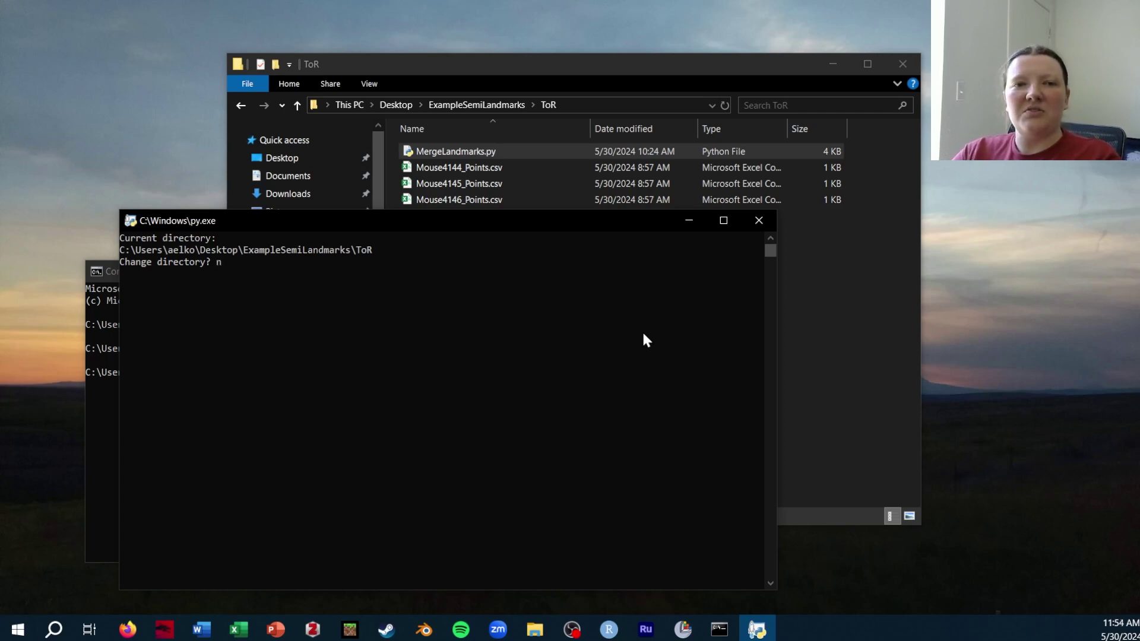
key("Return")
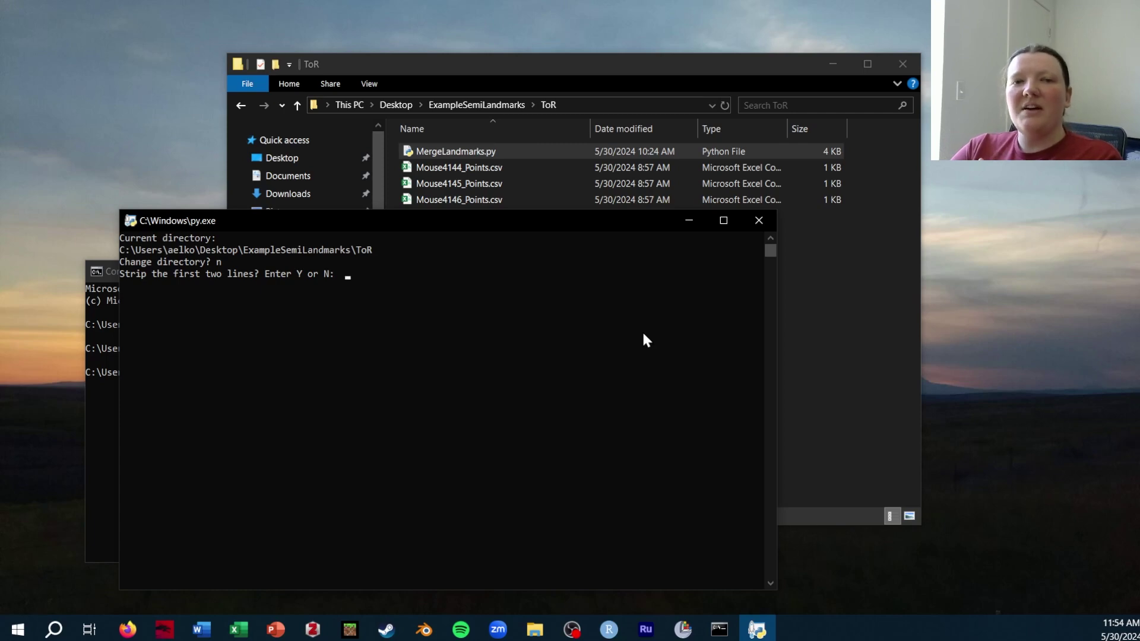
type("y")
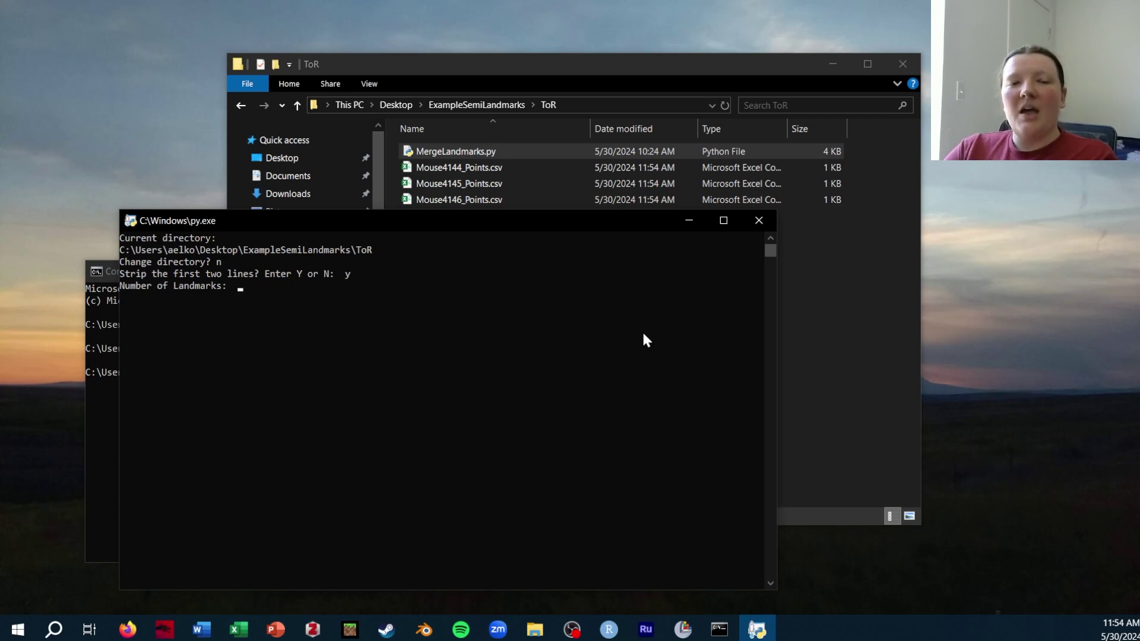
type("5")
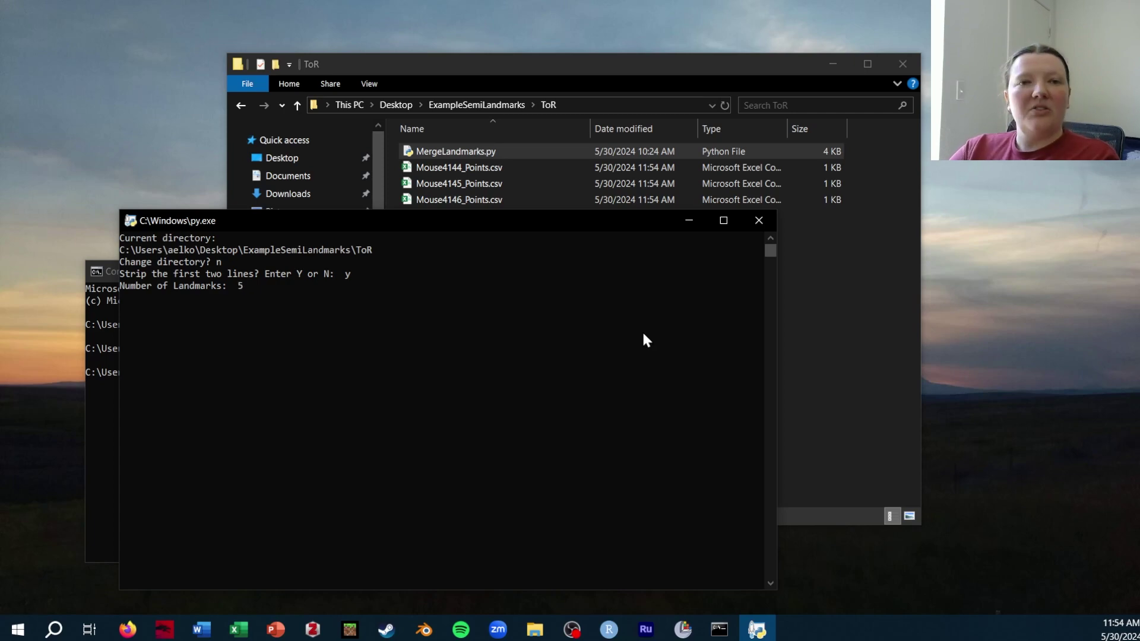
key("Return")
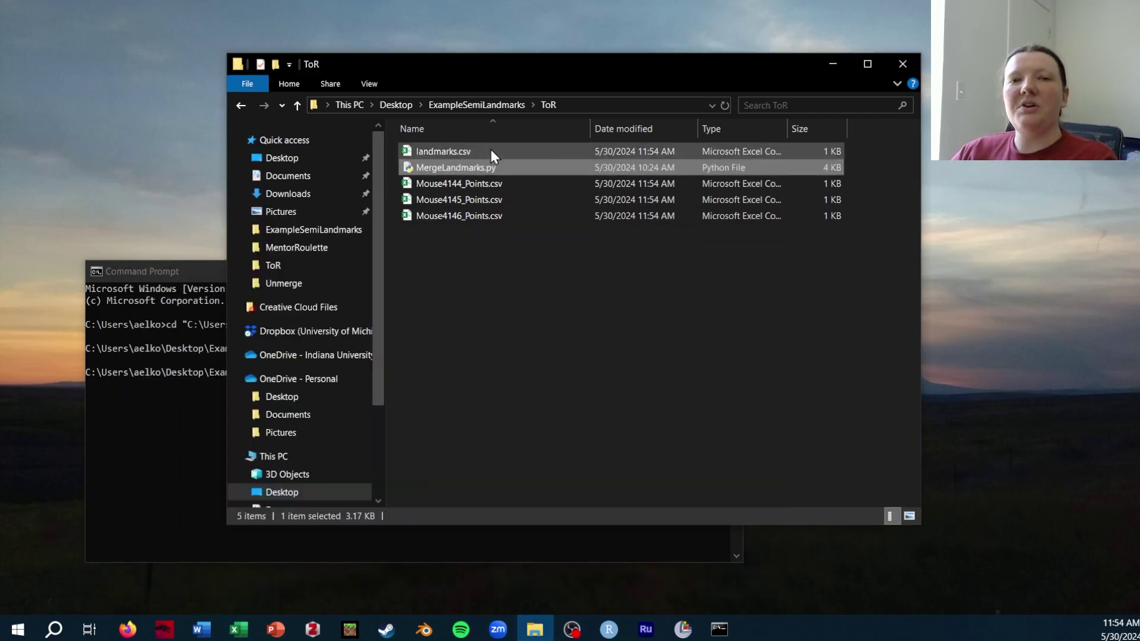
- Open landmarks.csv without converting the numbers and insert an empty row above the data
double_click(450, 153)
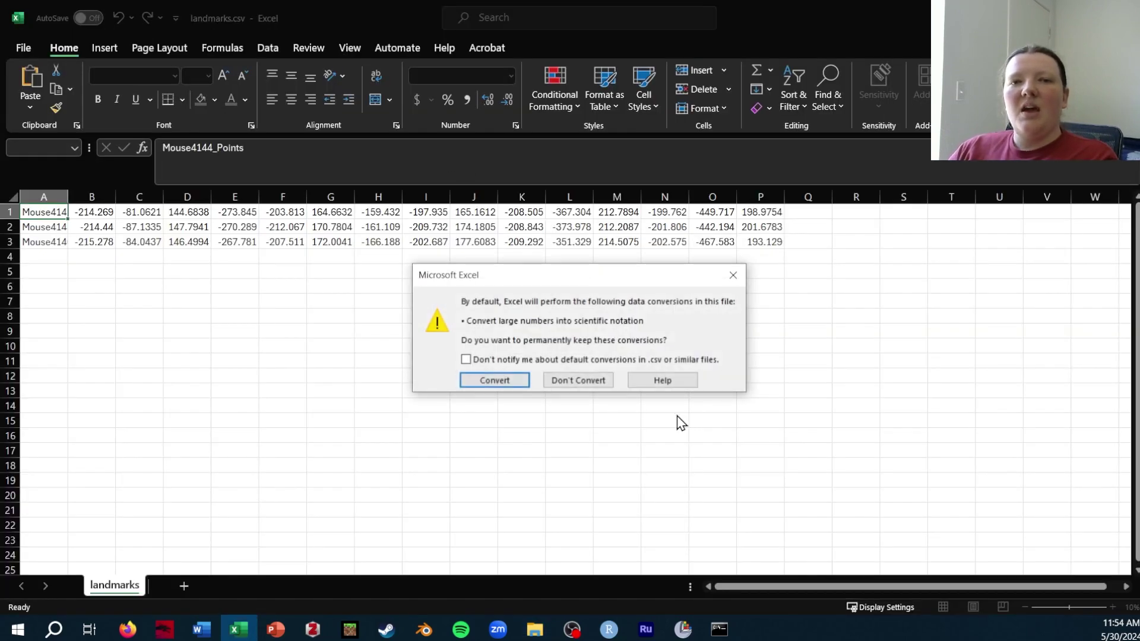
left_click(587, 380)
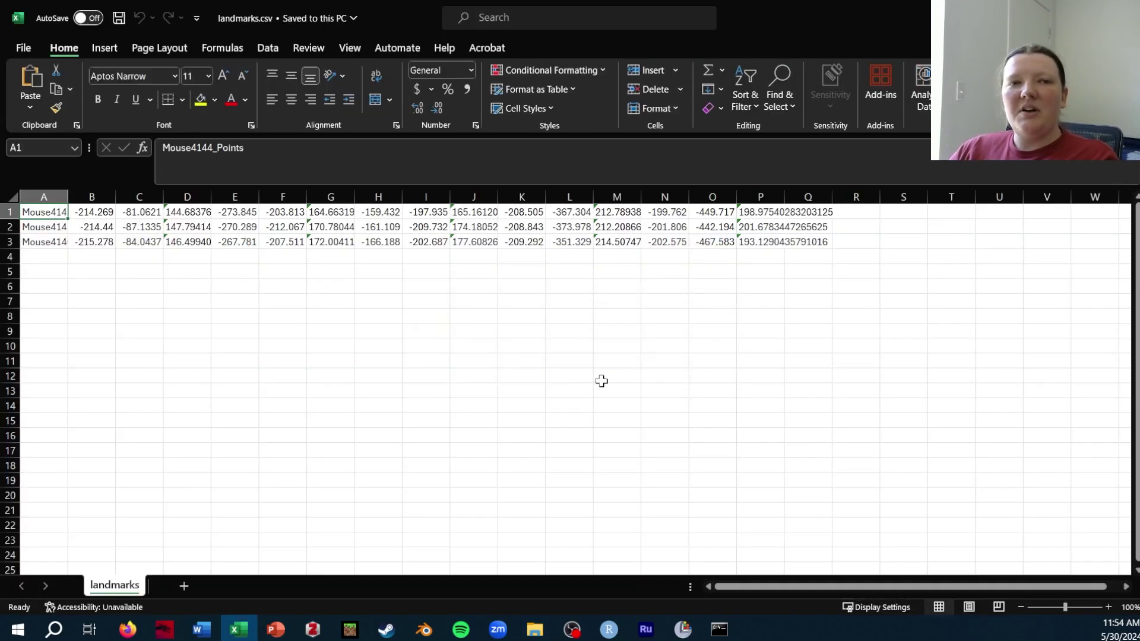
left_click(281, 331)
right_click(10, 212)
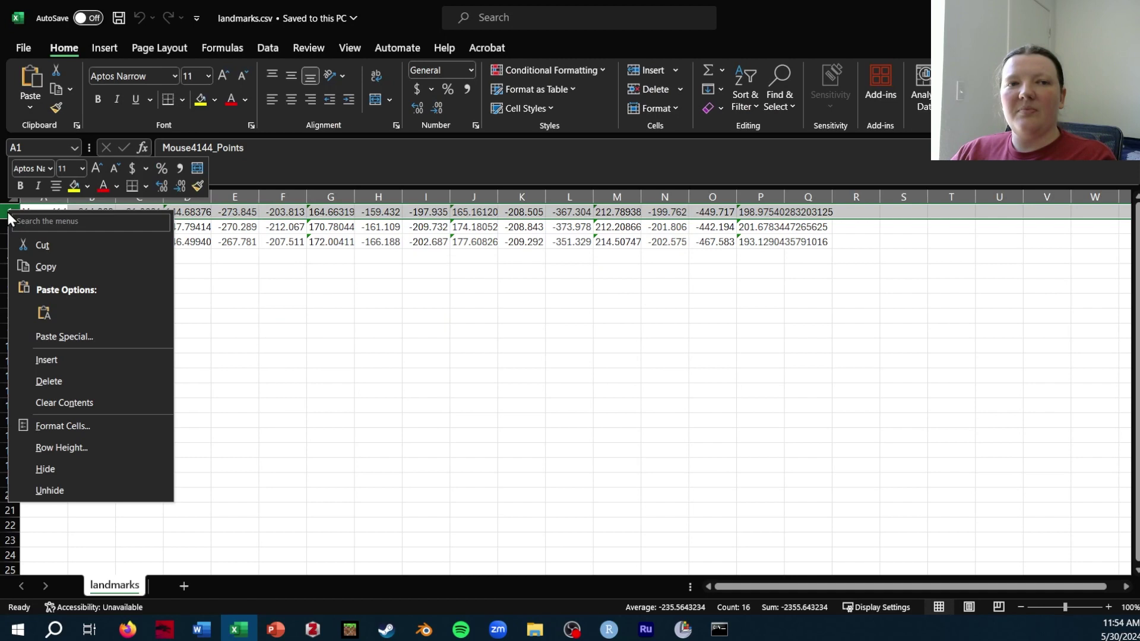
left_click(52, 365)
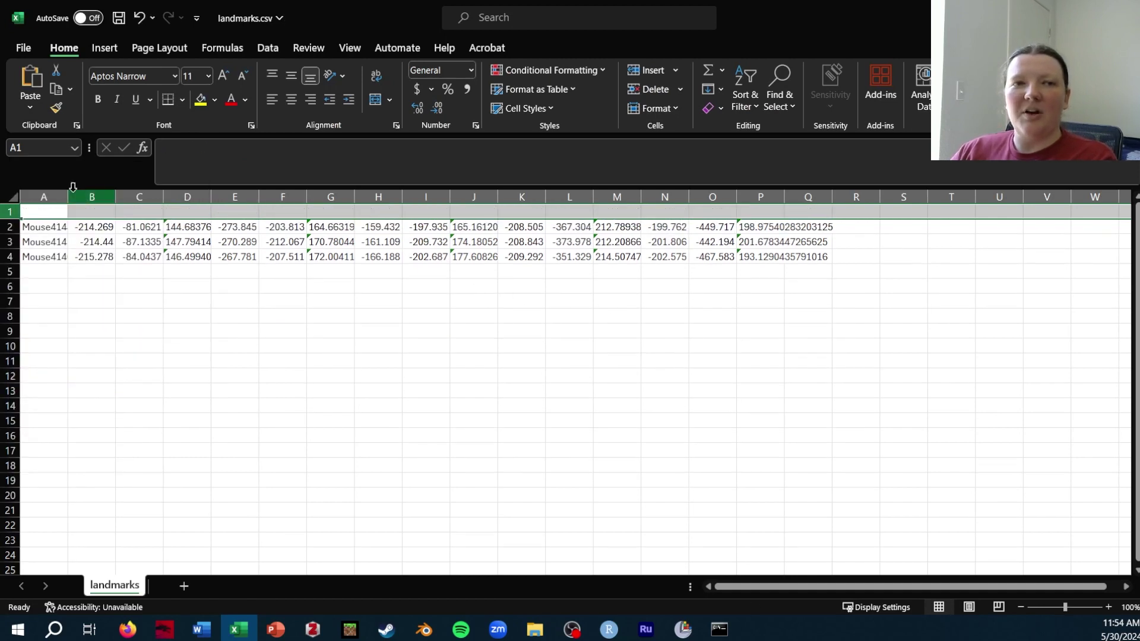
- Type the headers label, x1, y1, z1 into cells A1 through D1
left_click(54, 211)
type("label")
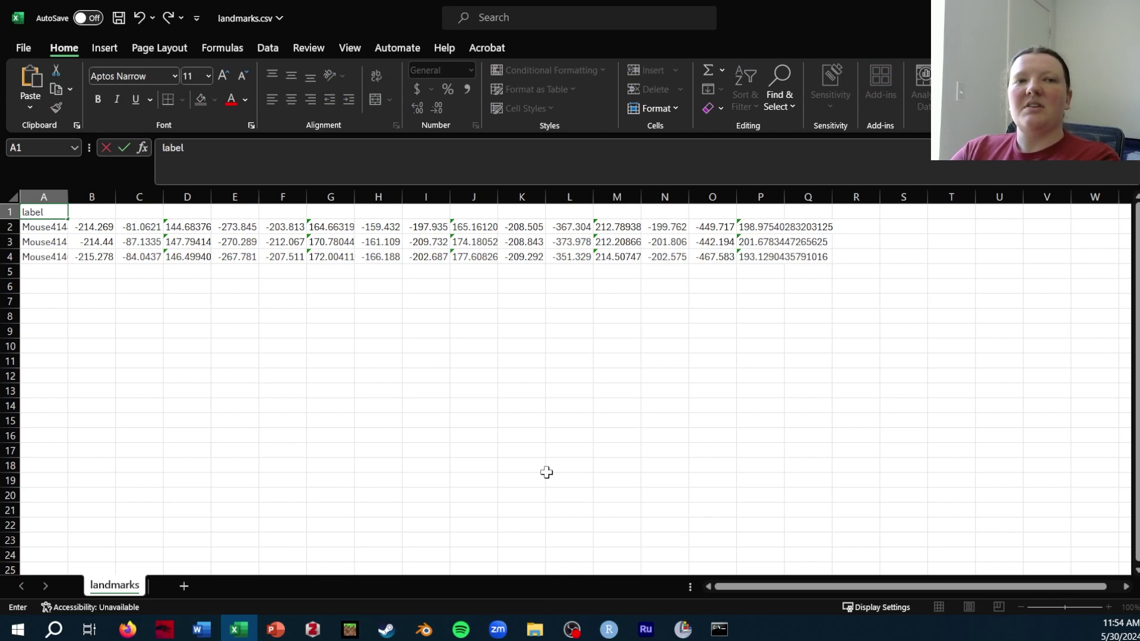
key("Tab")
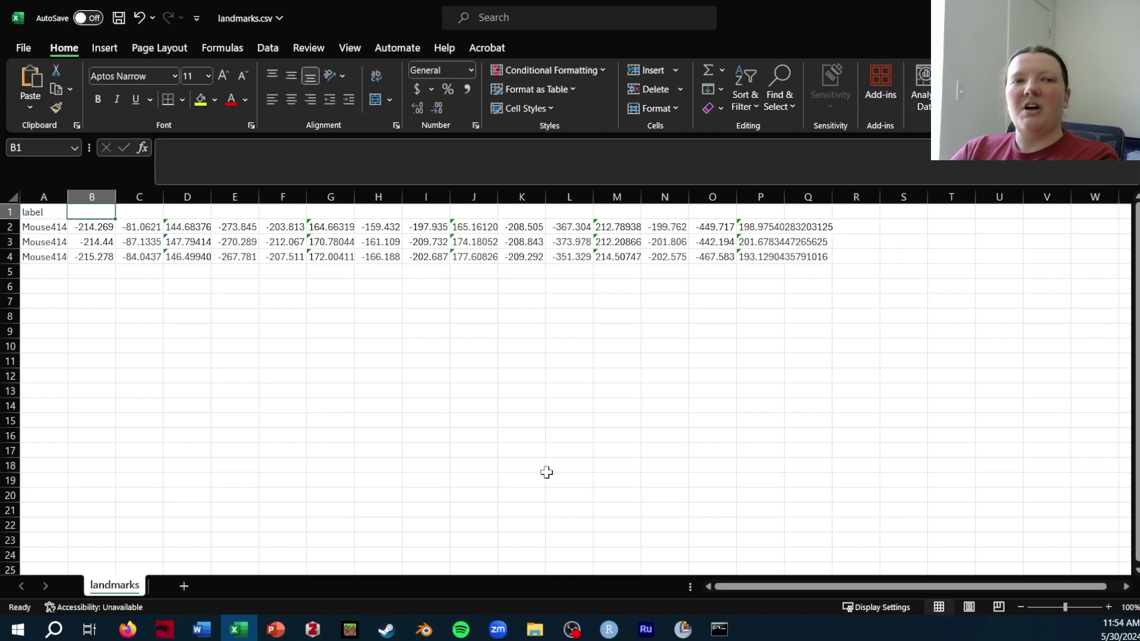
type("x1")
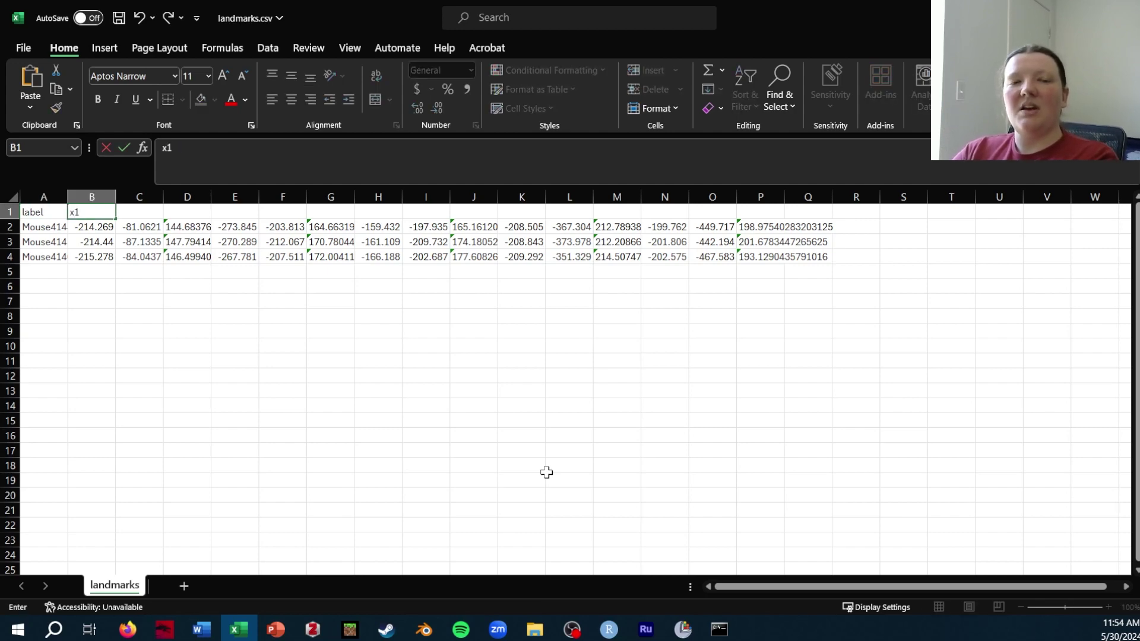
key("Tab")
type("x")
type("y1")
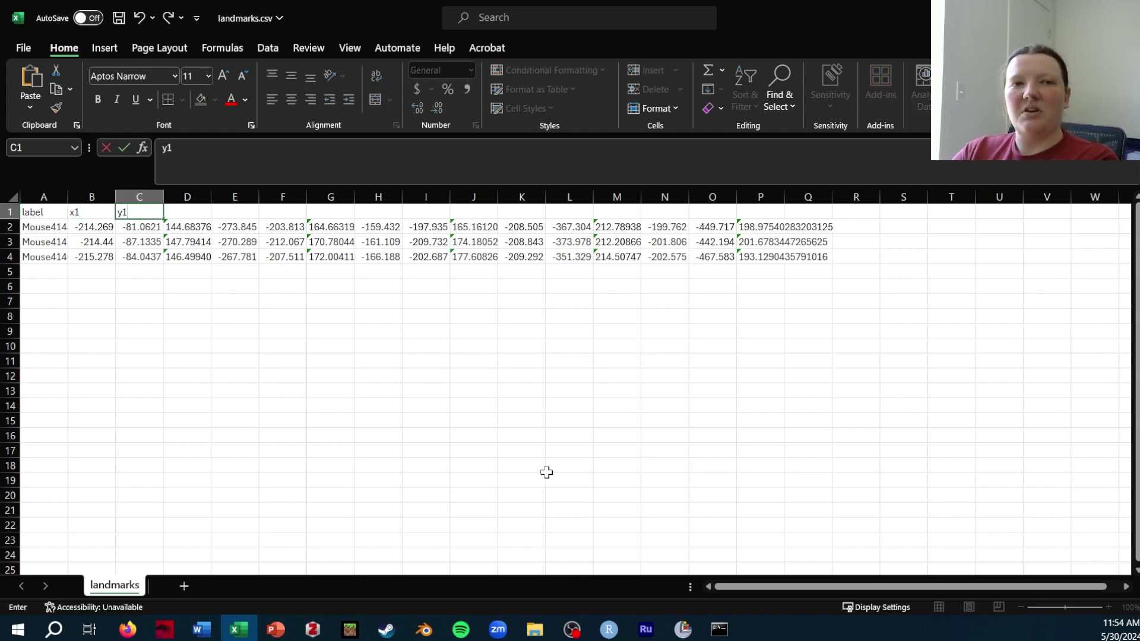
key("Tab")
type("xz")
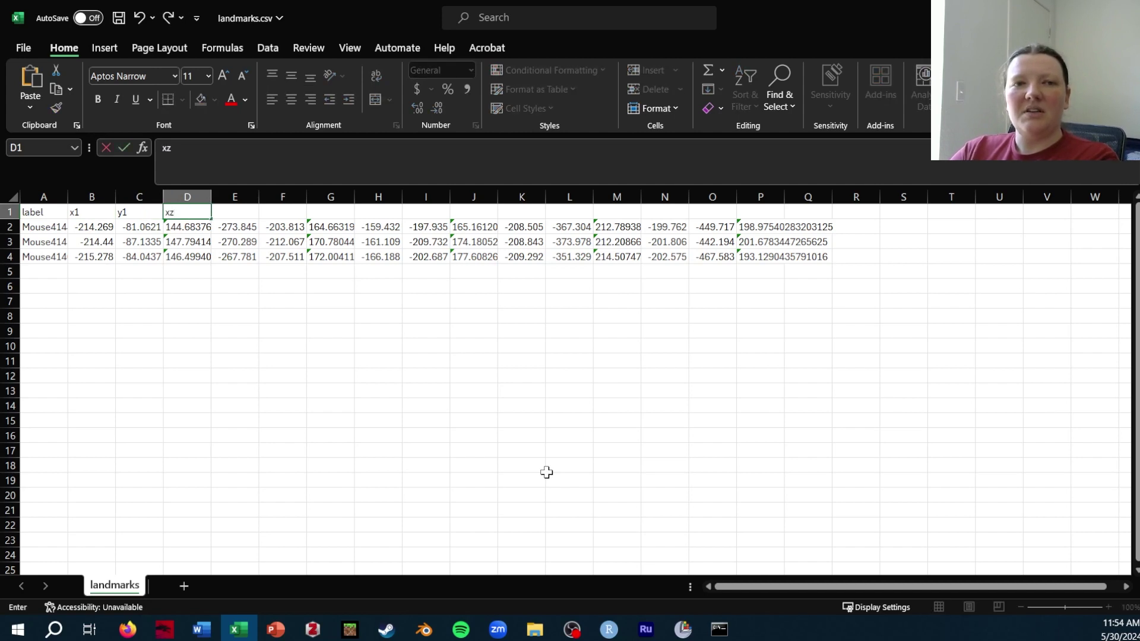
type("1")
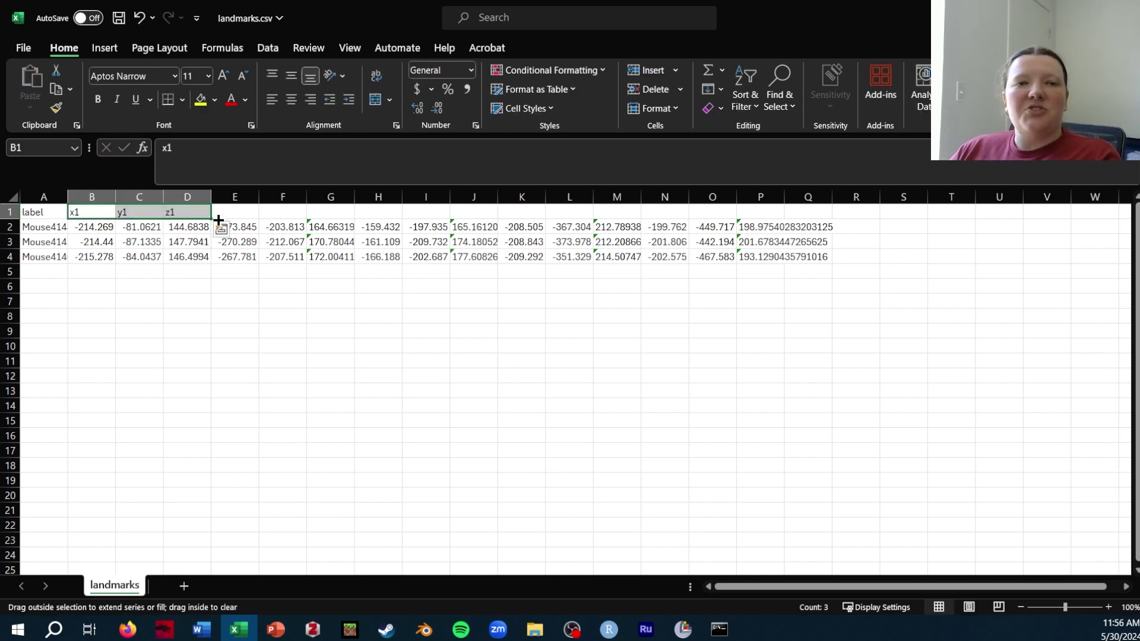
- Fill the x/y/z headers through z5 in column P and save landmarks.csv
left_click_drag(219, 221, 764, 173)
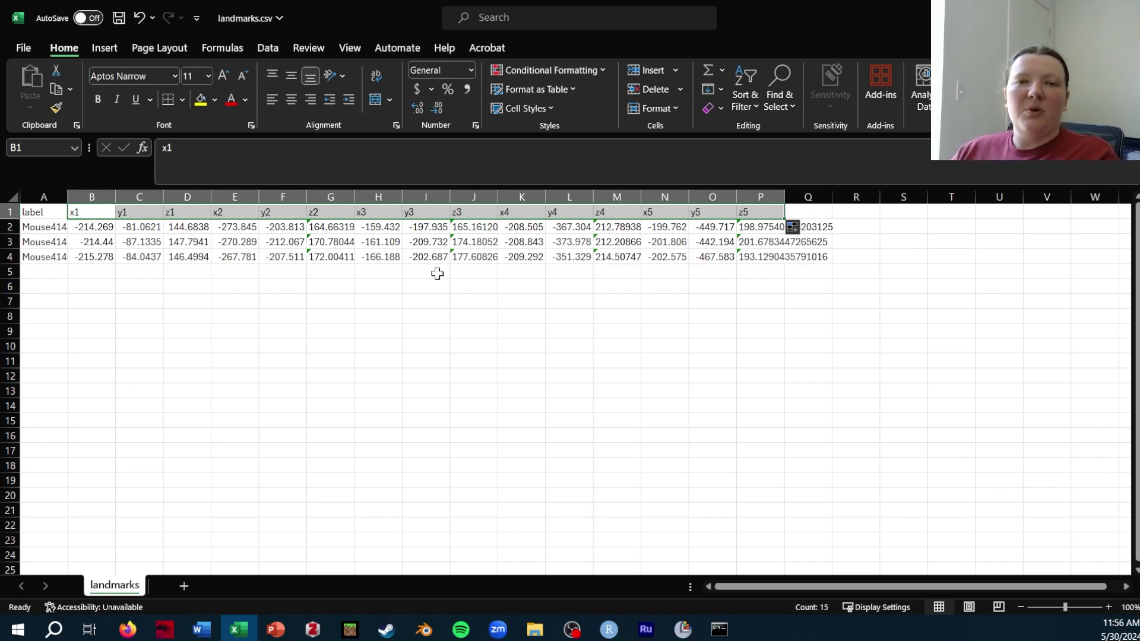
left_click(422, 360)
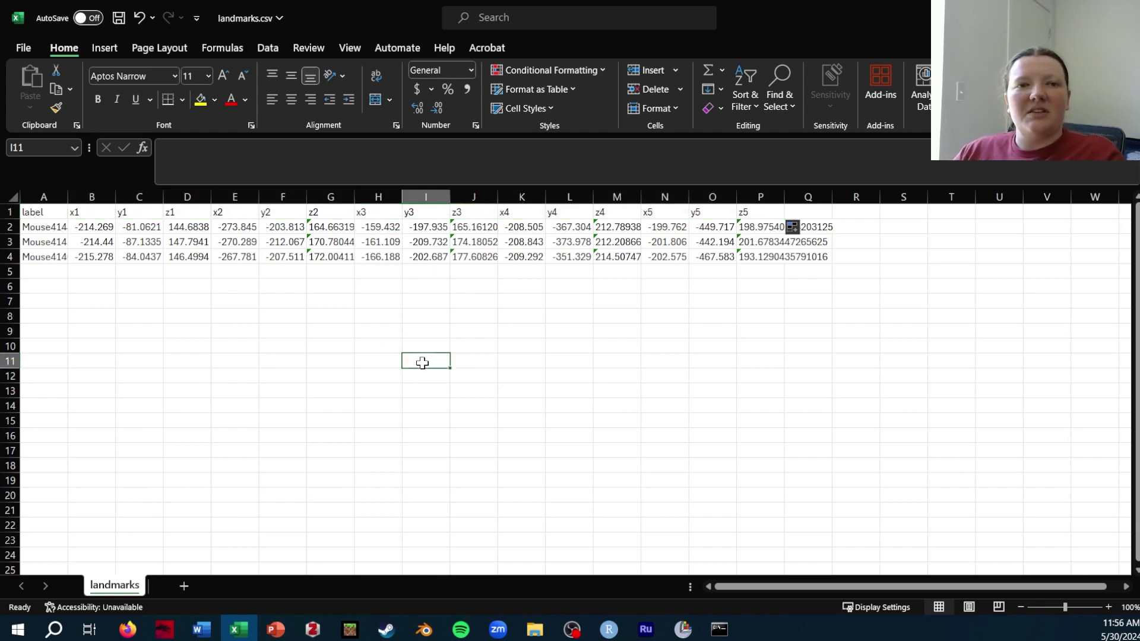
left_click(125, 18)
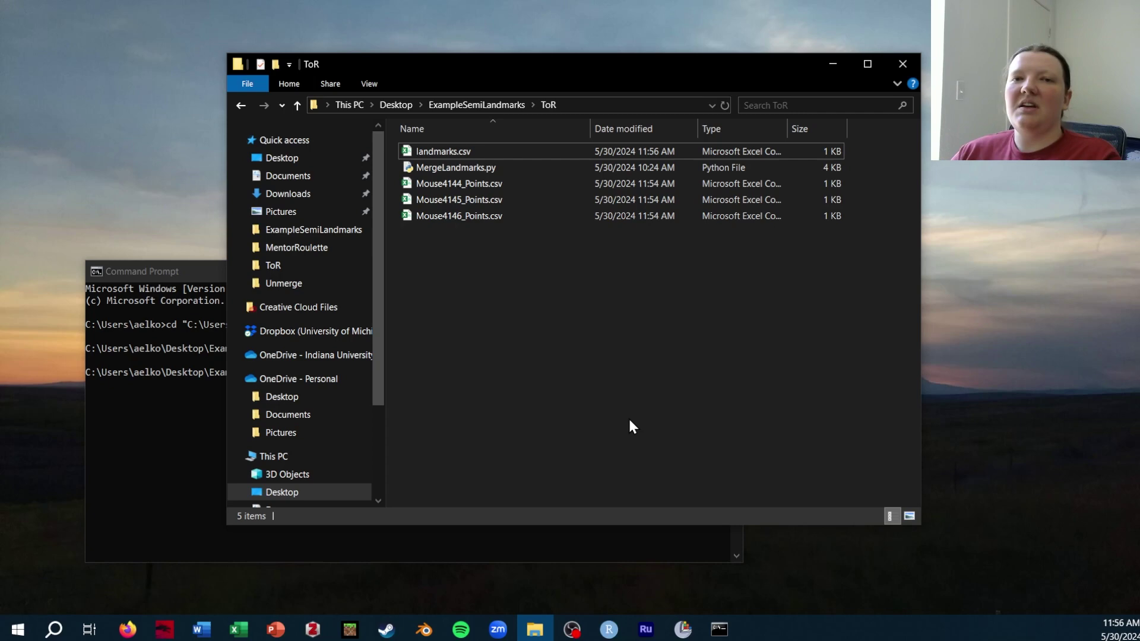
- Locate the merged landmarks.csv in the ToR folder
left_click(478, 105)
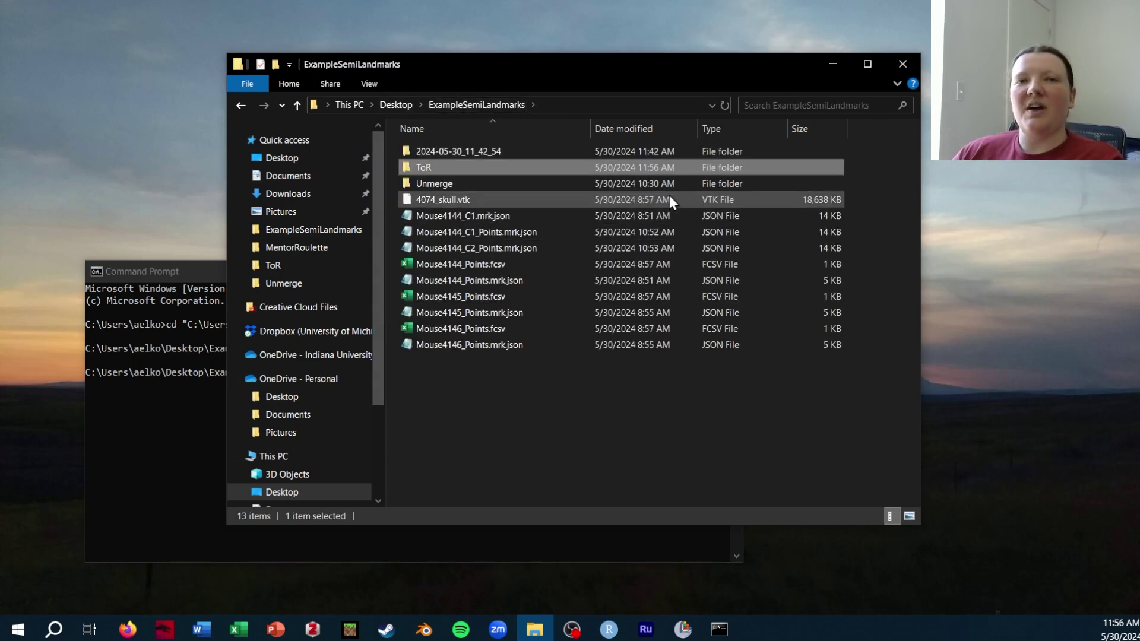
double_click(469, 167)
left_click(454, 153)
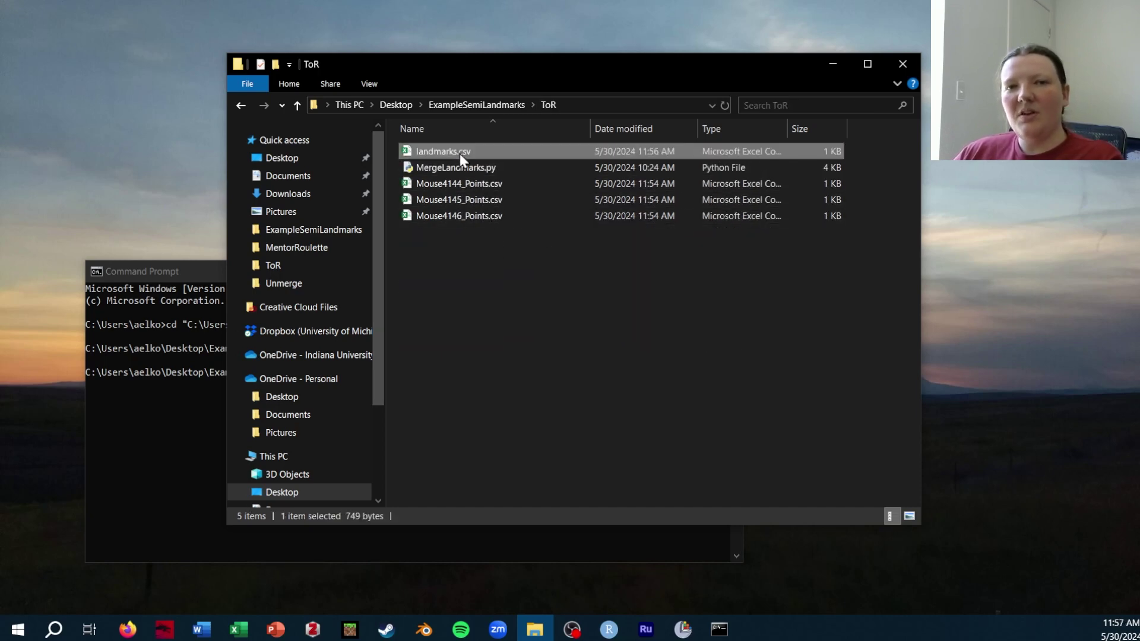
- Check the Unmerge folder's landmarks.csv in Excel, close it, and open FCSVTemplate.csv instead
left_click(493, 106)
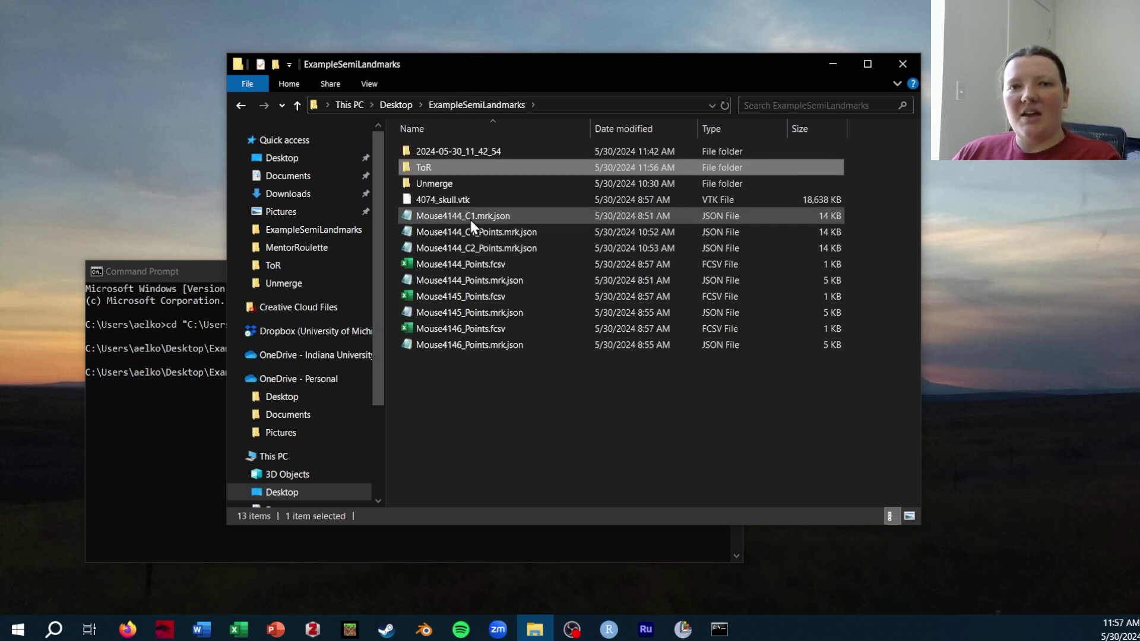
double_click(473, 184)
left_click(449, 167)
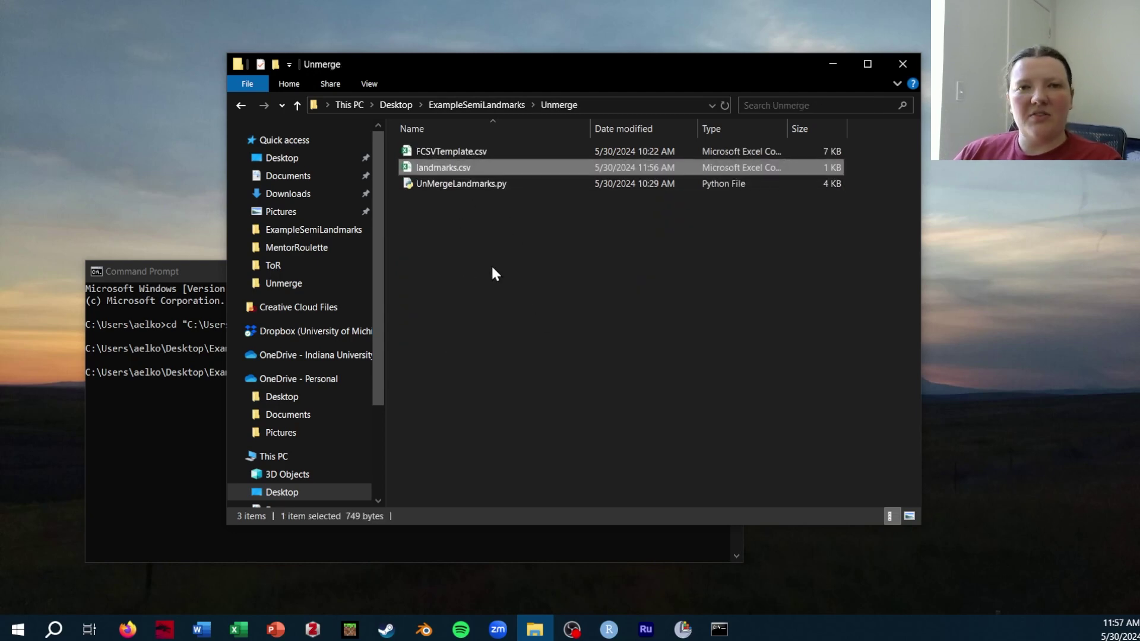
double_click(472, 170)
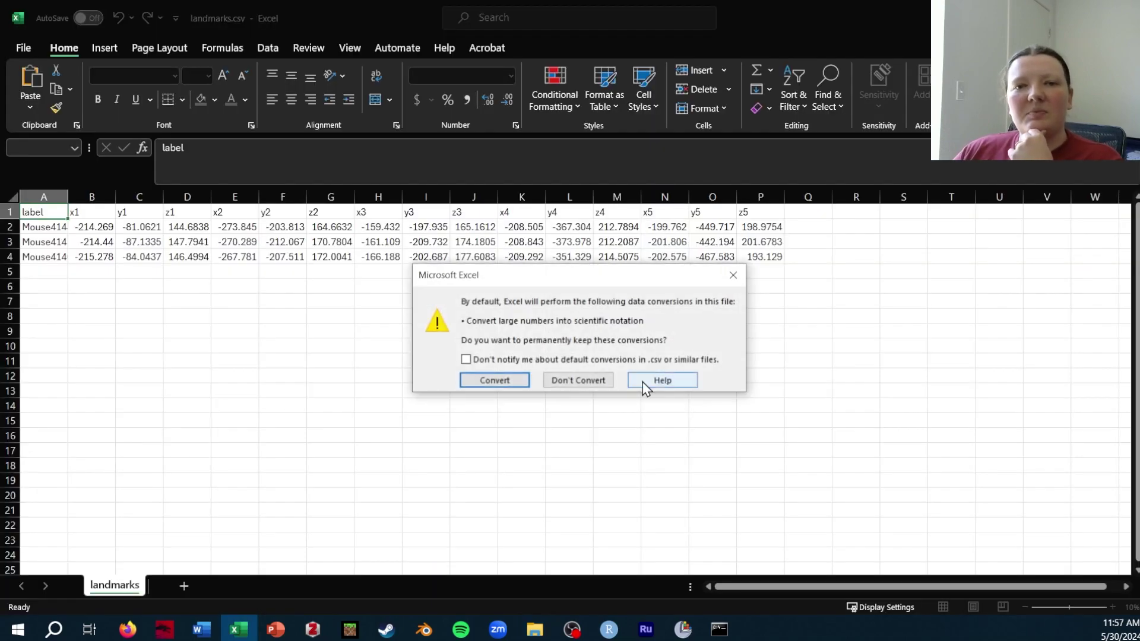
left_click(585, 381)
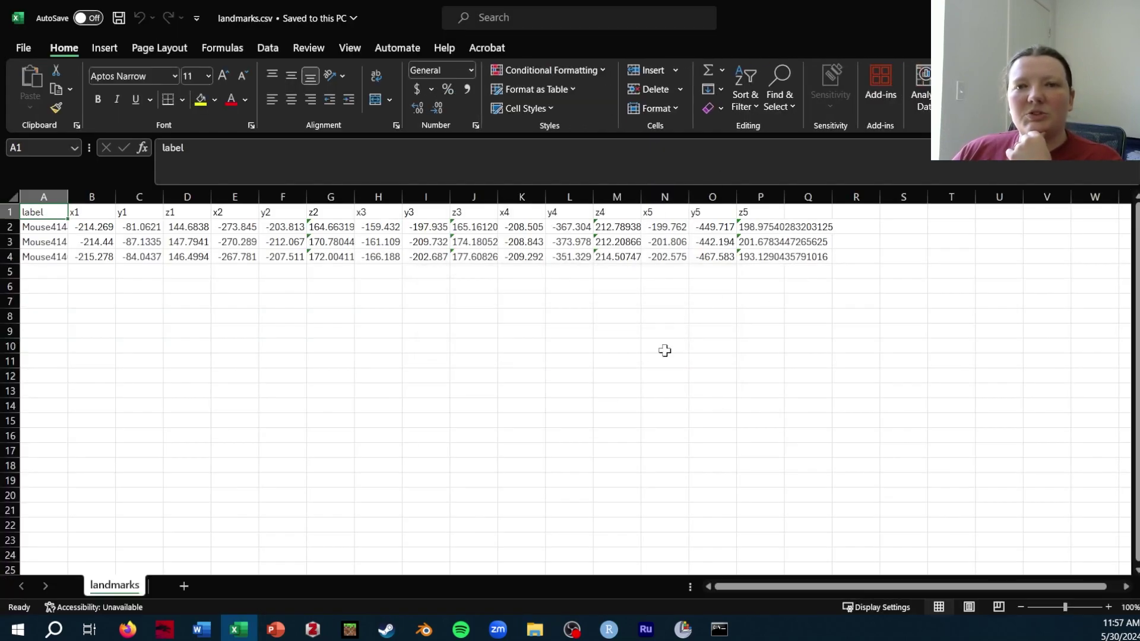
key("alt+F4")
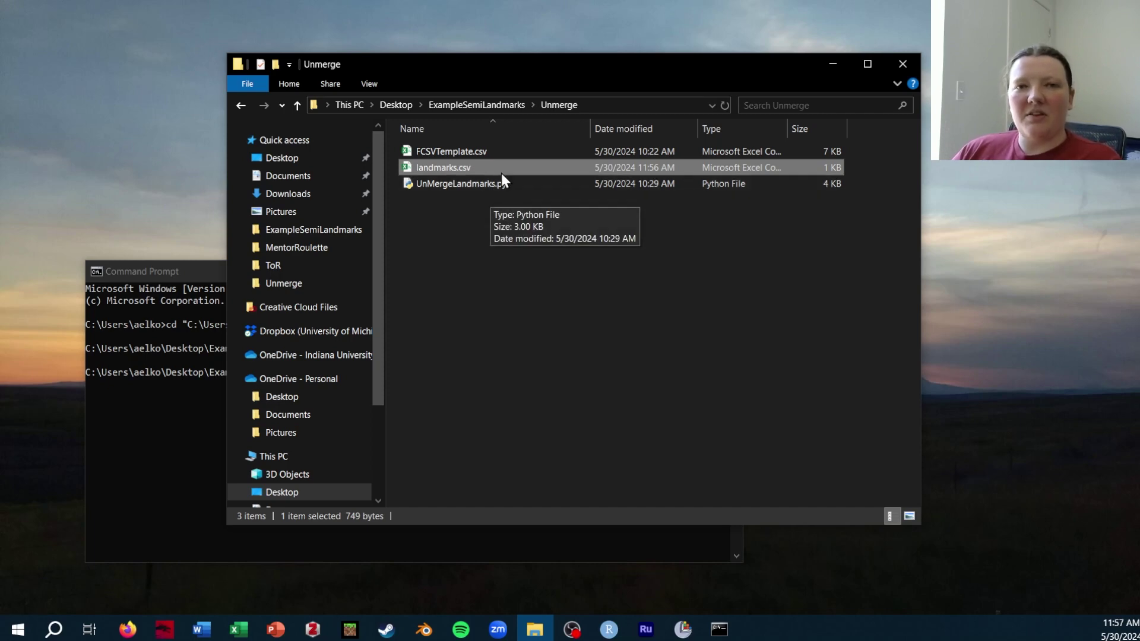
key("Up")
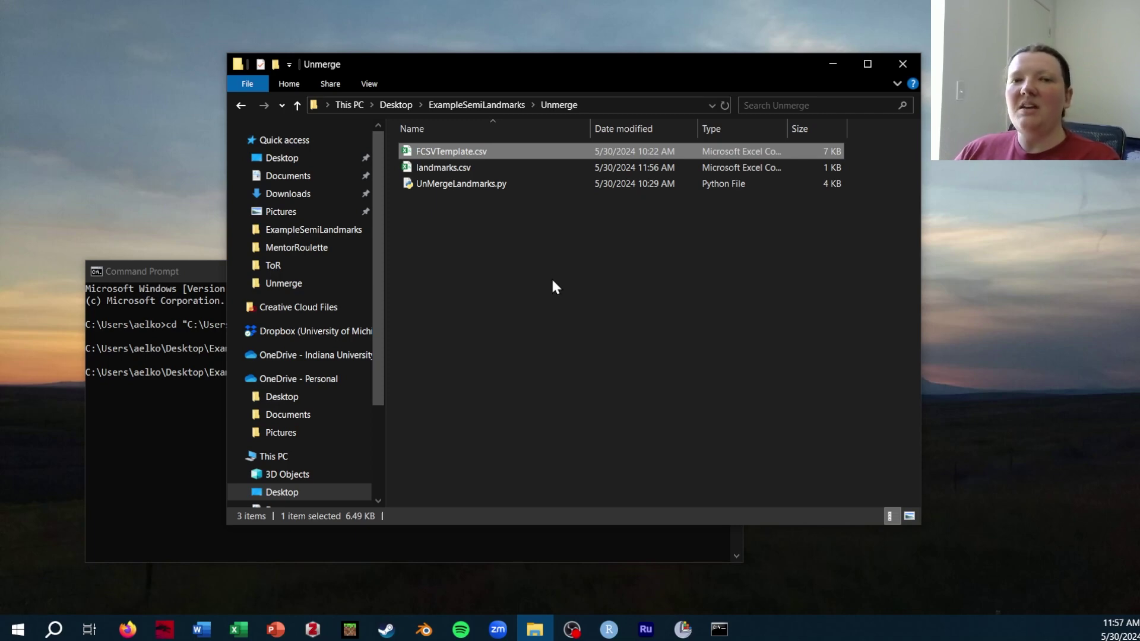
key("Return")
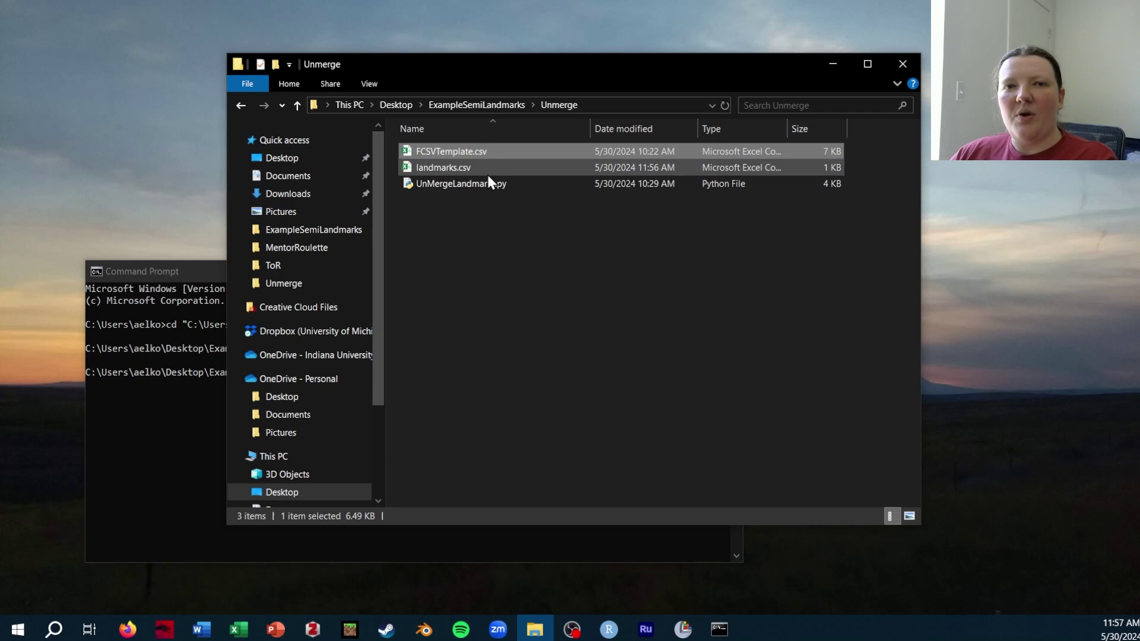
- Delete rows 6–159 of FCSVTemplate.csv, leaving landmarks F-1 to F-5, and save it
scroll(794, 389, "down", 5)
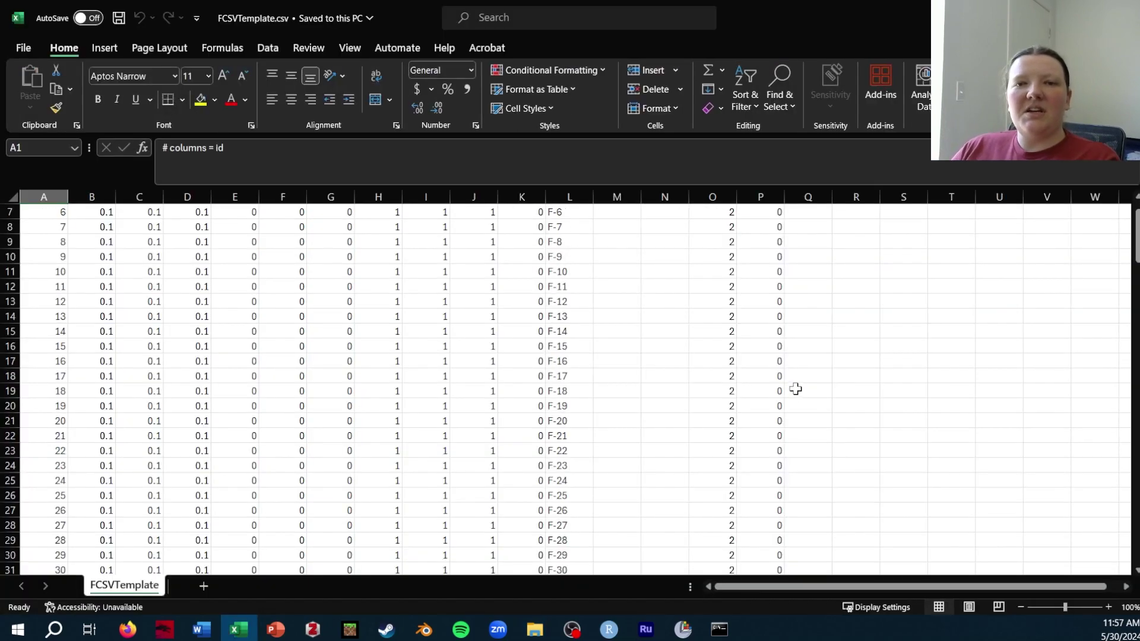
left_click_drag(1137, 249, 1136, 537)
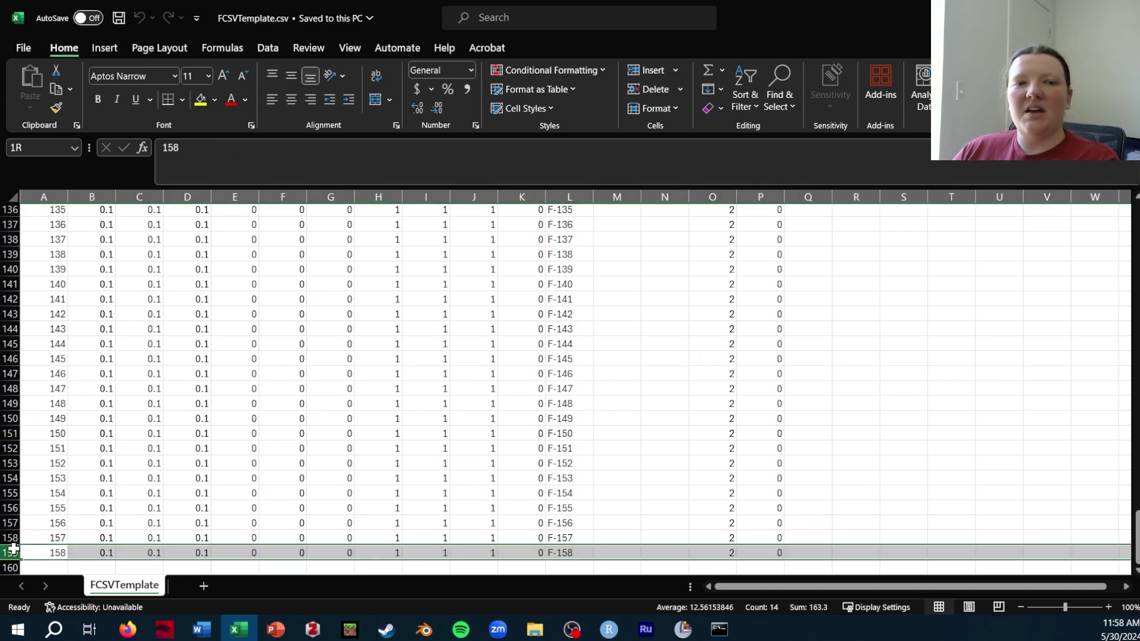
left_click_drag(13, 550, 66, 296)
key("ctrl+minus")
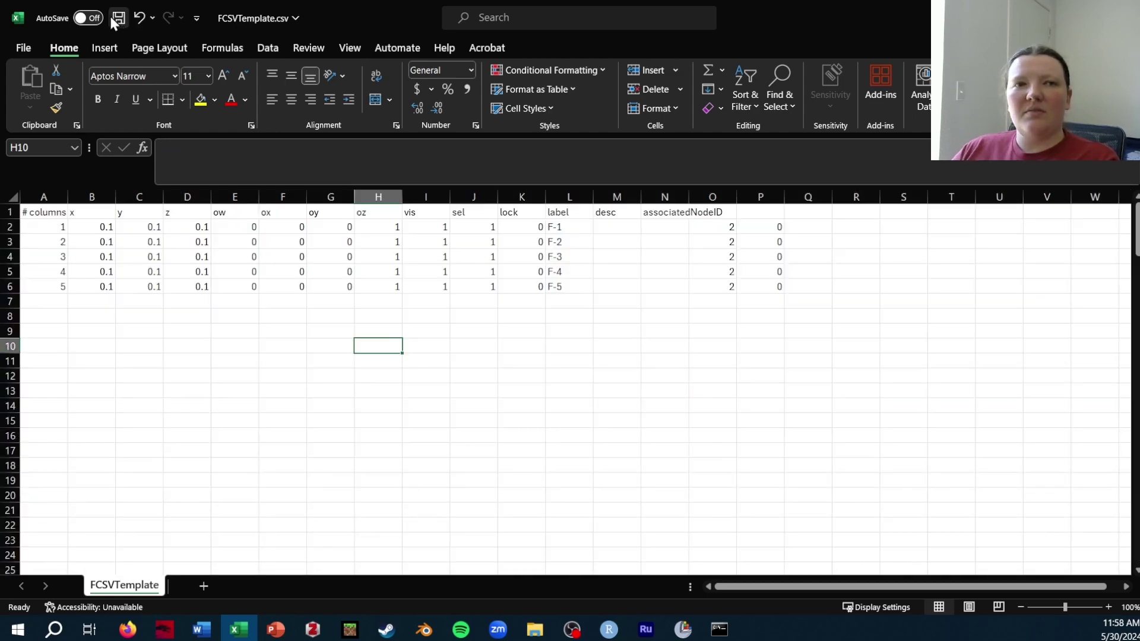
left_click(114, 21)
- Run UnMergeLandmarks.py, keeping the current directory and entering 3 as the number of landmarks
left_click(1055, 9)
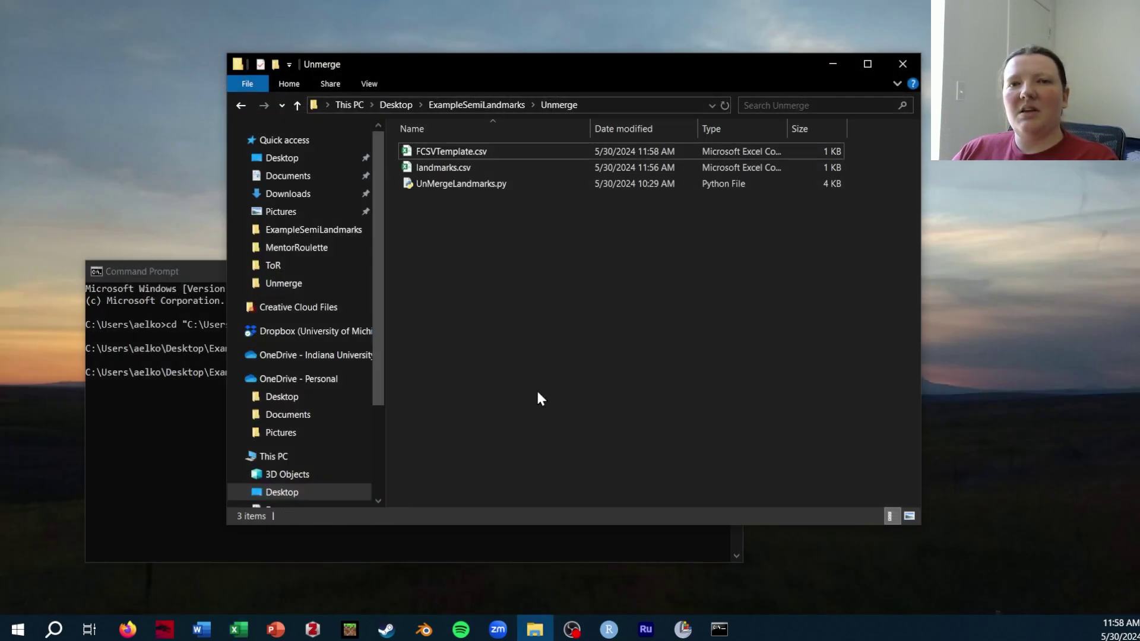
double_click(486, 184)
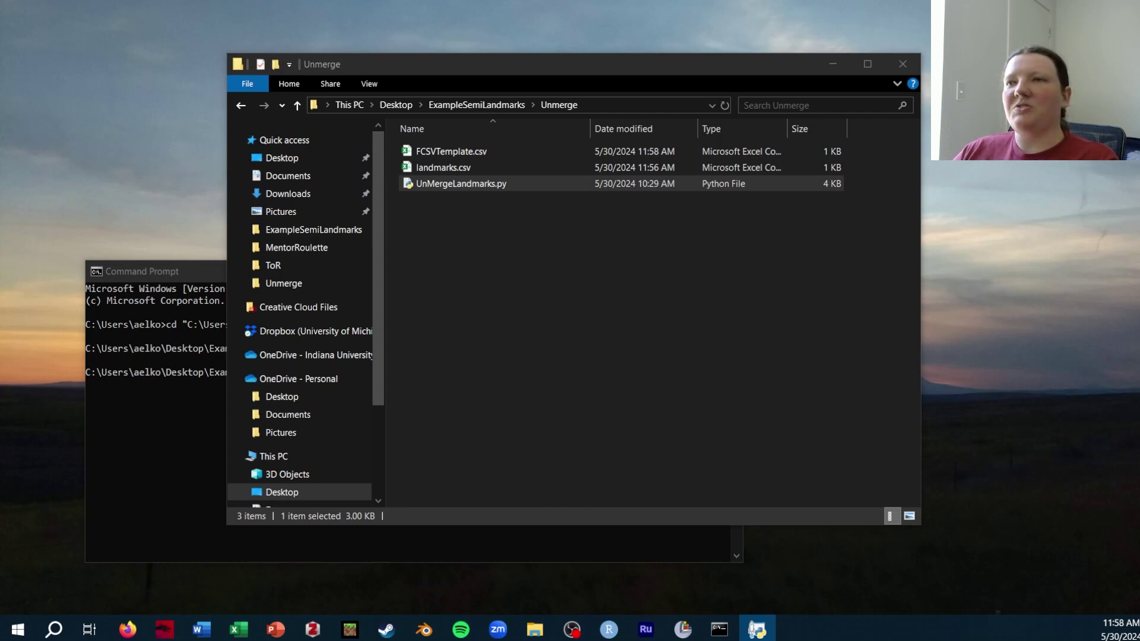
left_click_drag(575, 122, 474, 99)
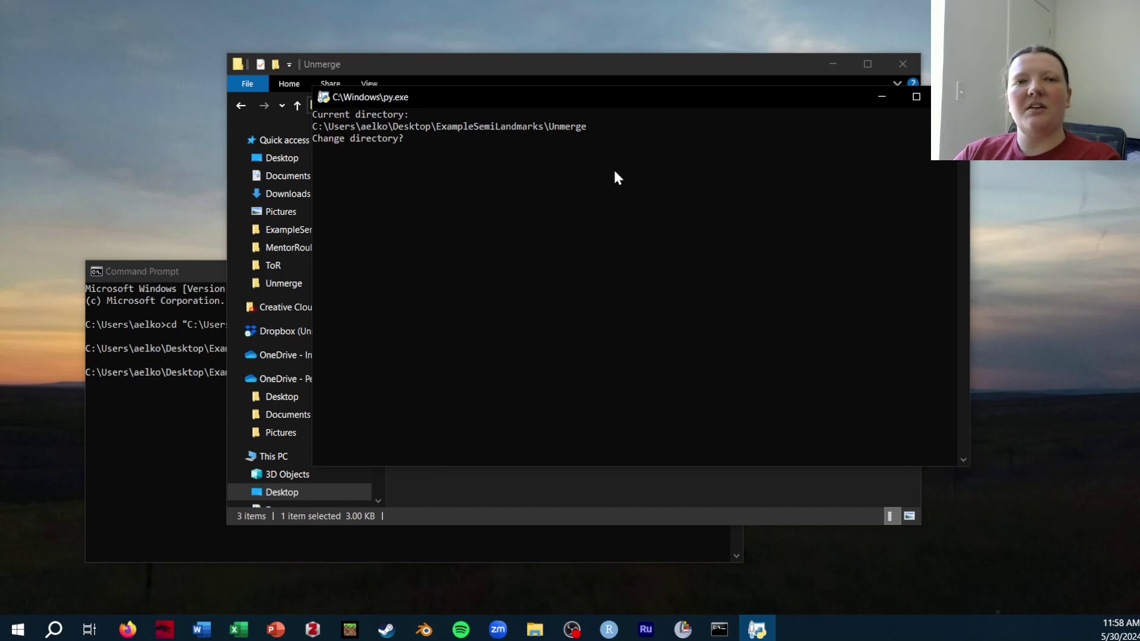
type("n")
key("Return")
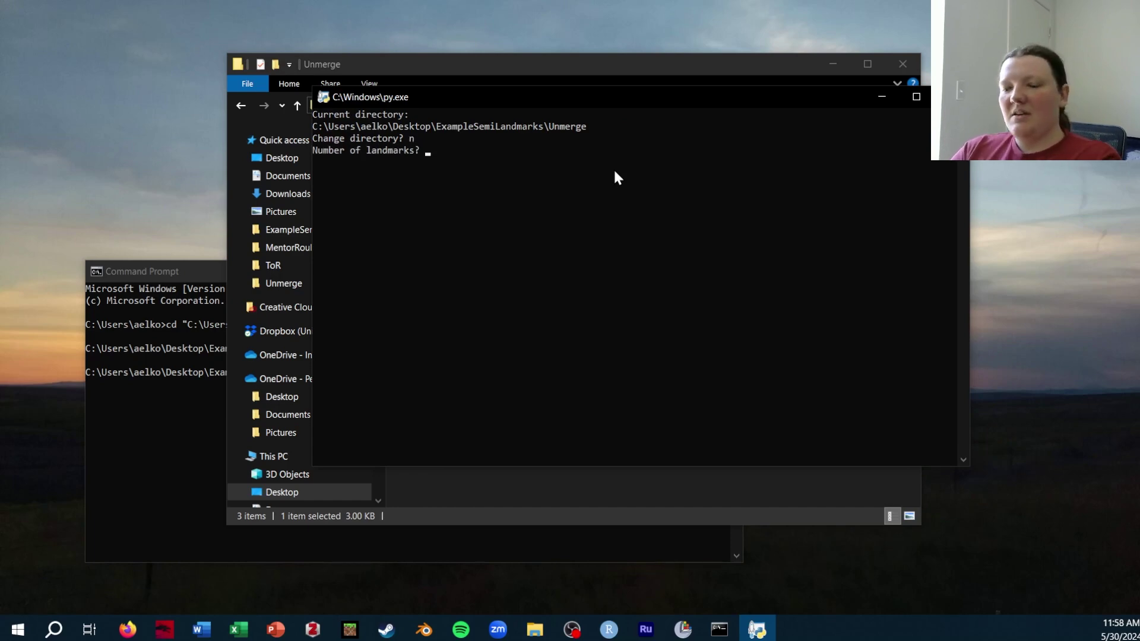
type("3")
key("Return")
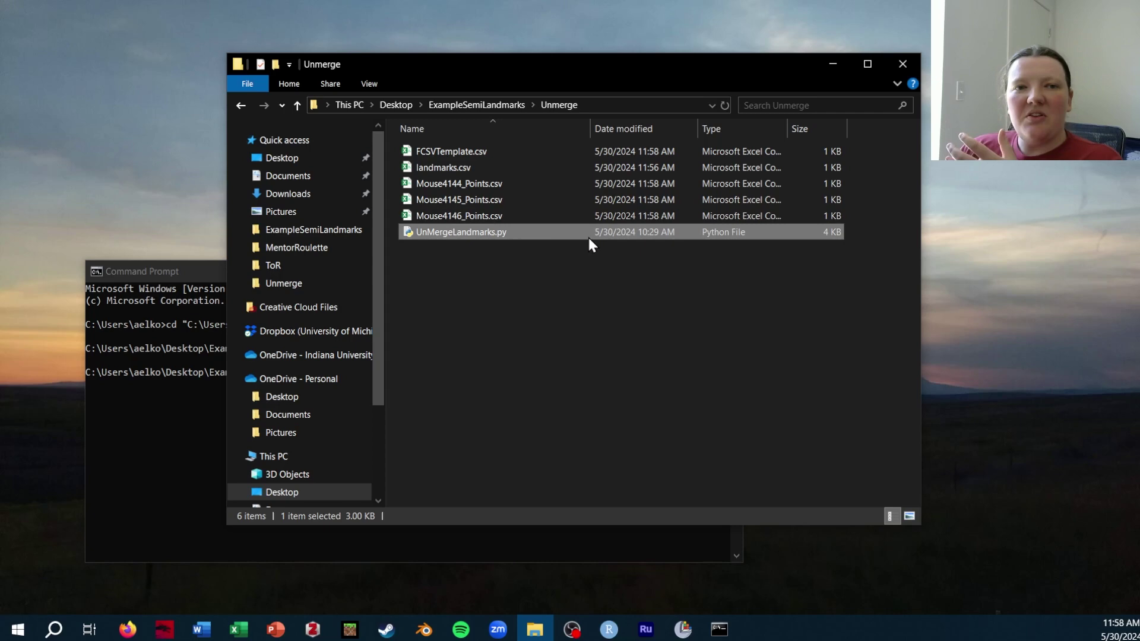
- In Command Prompt, cd into the Unmerge folder using its copied path
left_click_drag(180, 267, 301, 313)
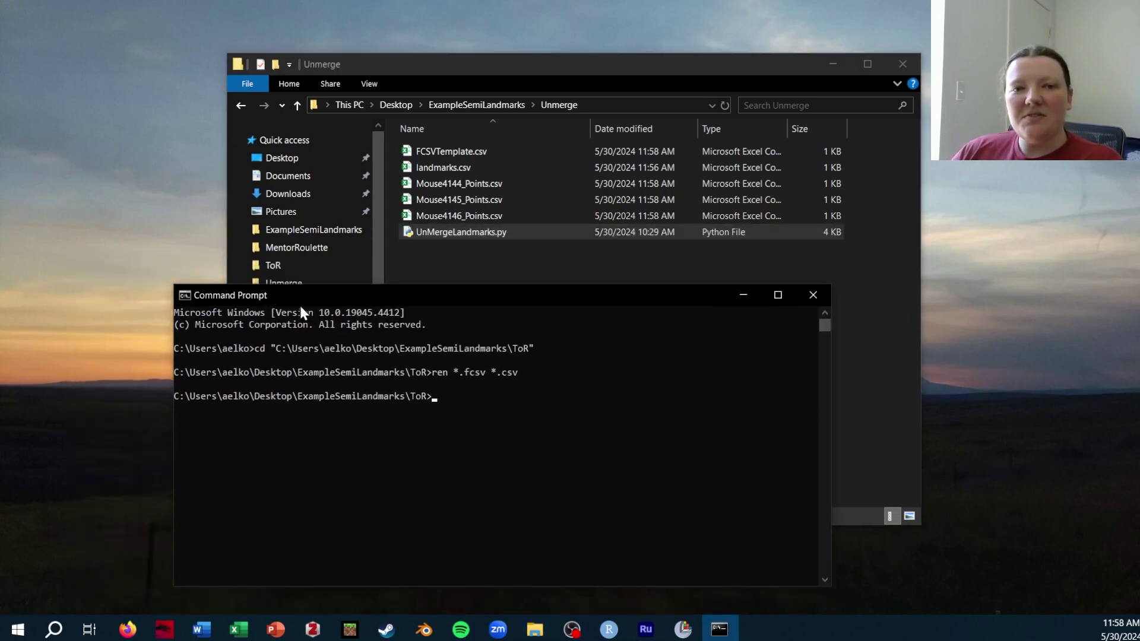
left_click(445, 398)
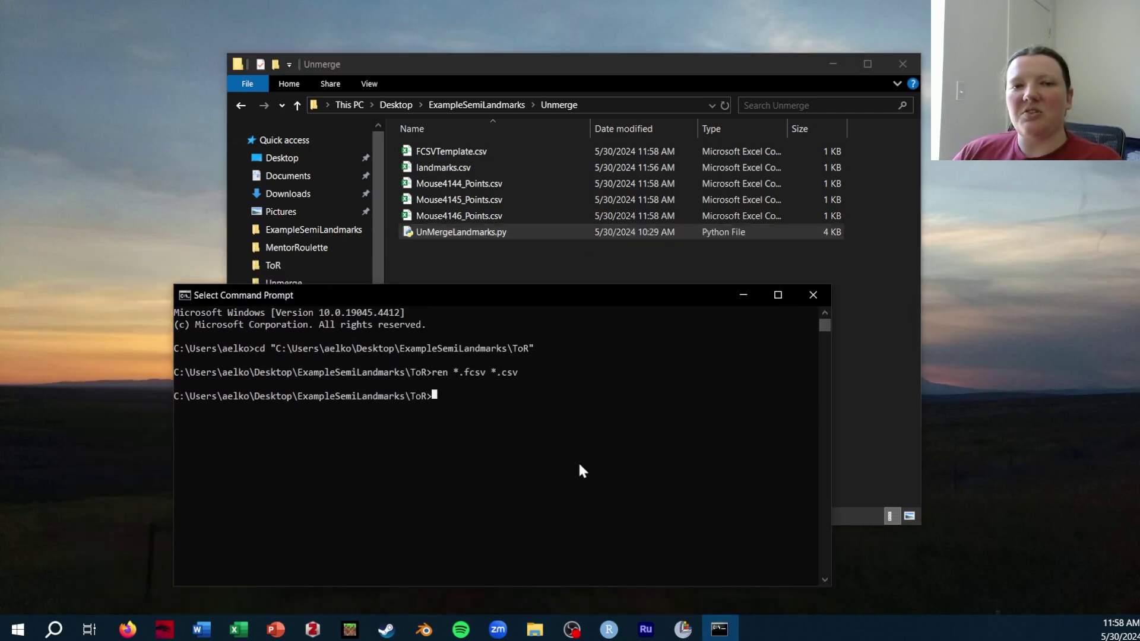
type("cd")
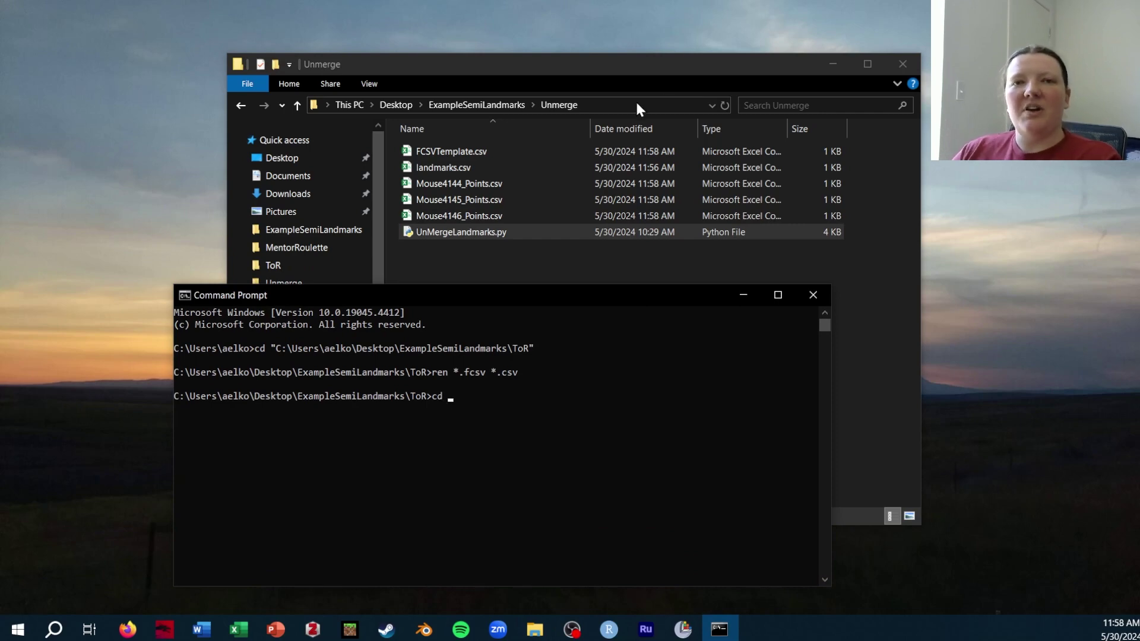
left_click(617, 107)
left_click(182, 472)
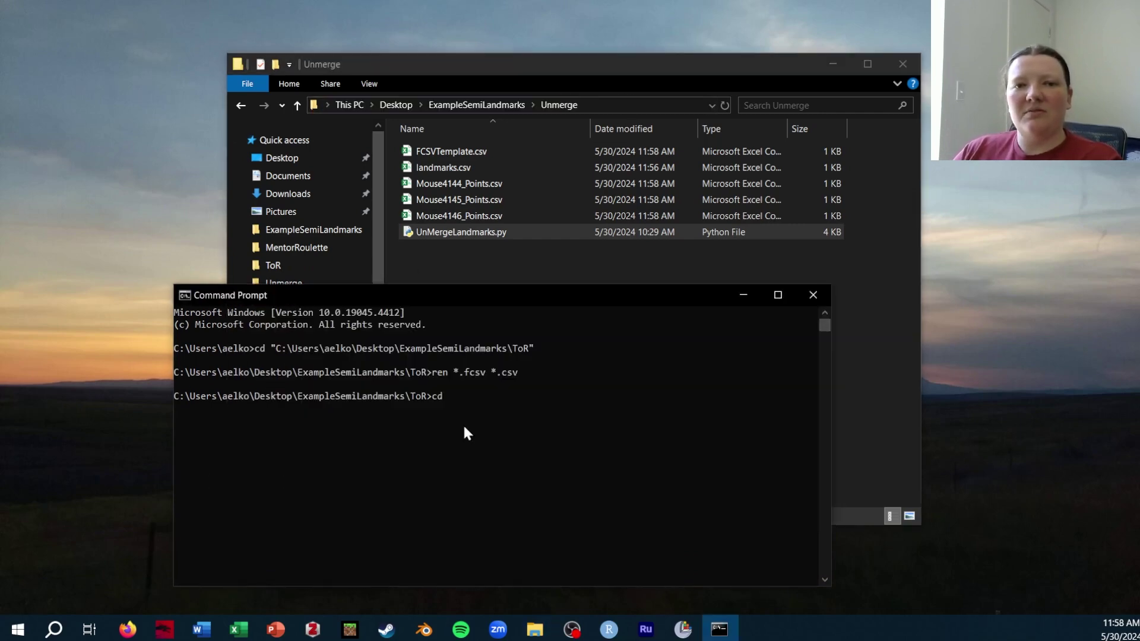
left_click(483, 398)
right_click(499, 428)
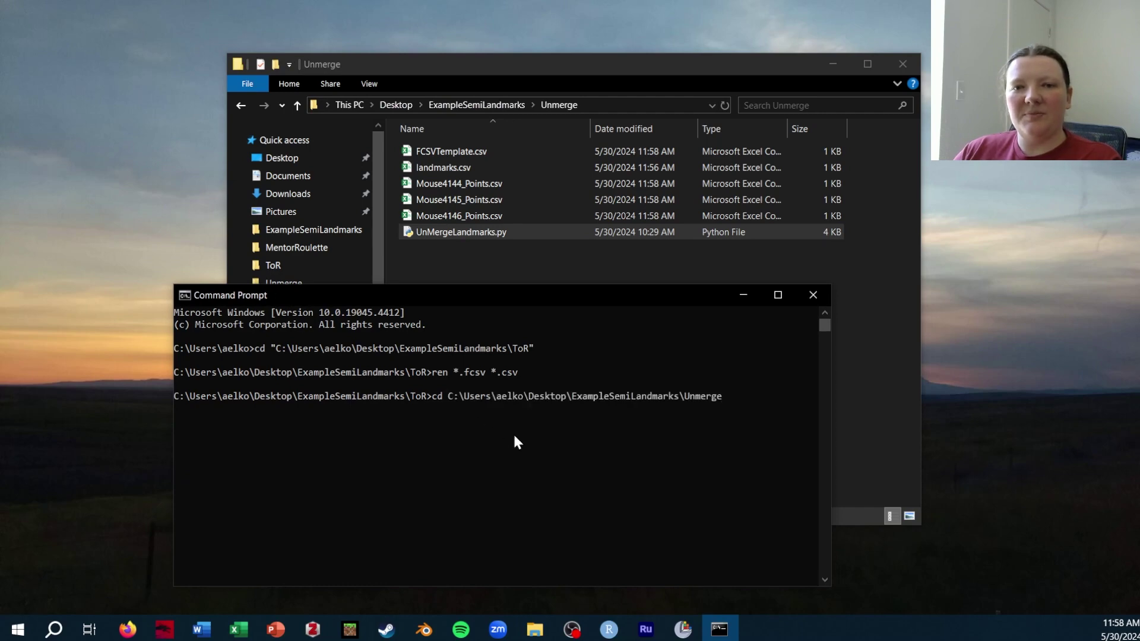
key("Return")
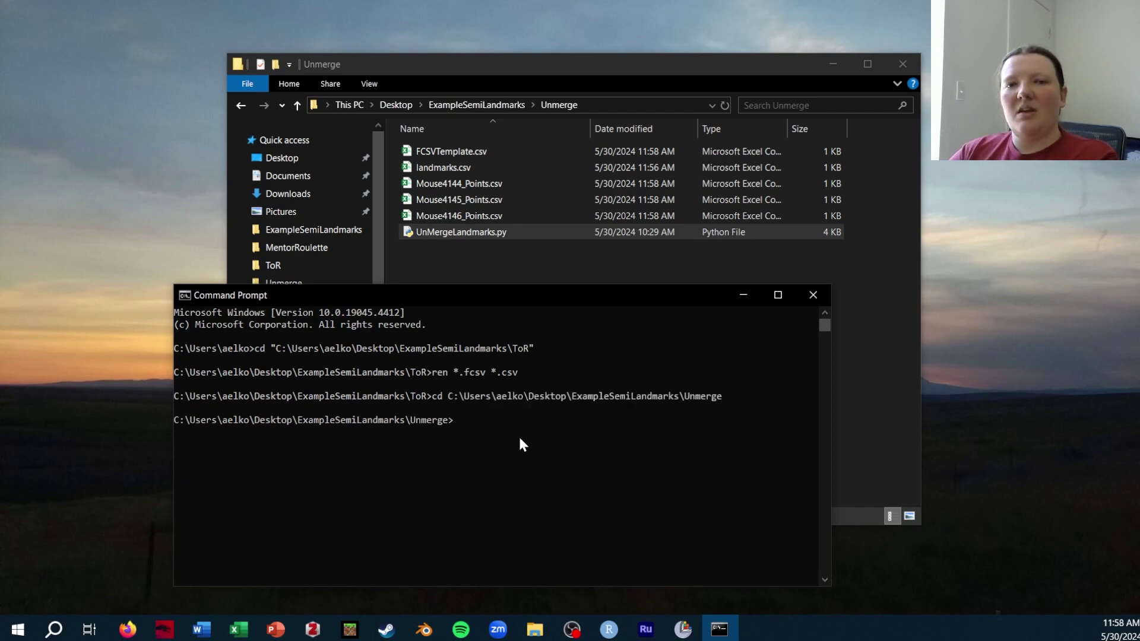
- Rename every .csv to .fcsv with ren *.csv *.fcsv and verify Mouse4144_Points.fcsv in Explorer
type("ren")
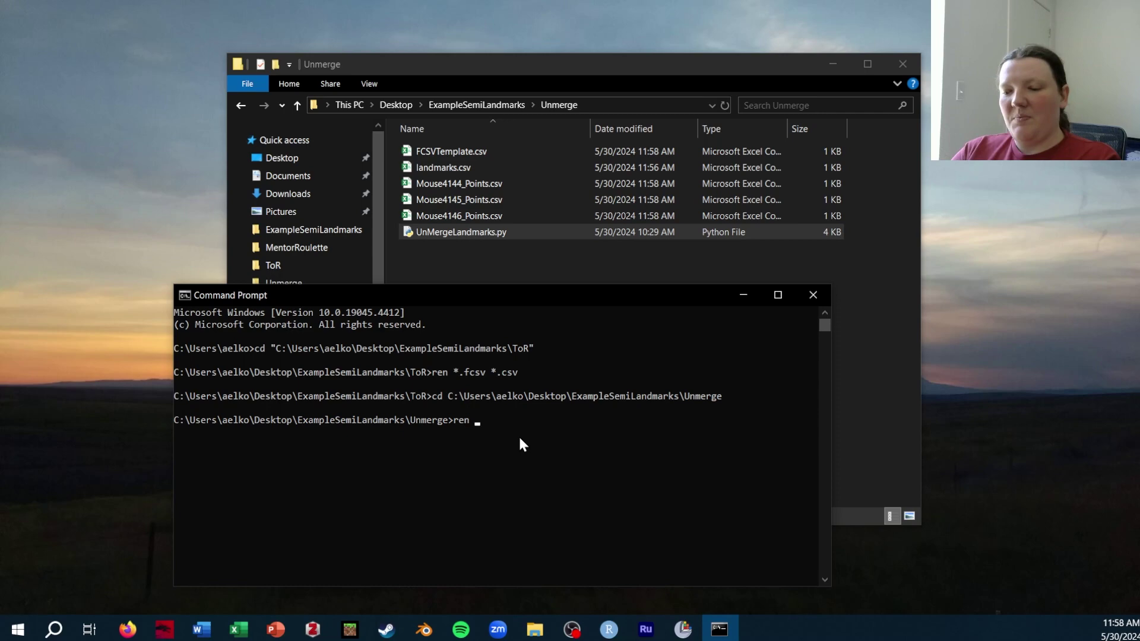
type(" *.c")
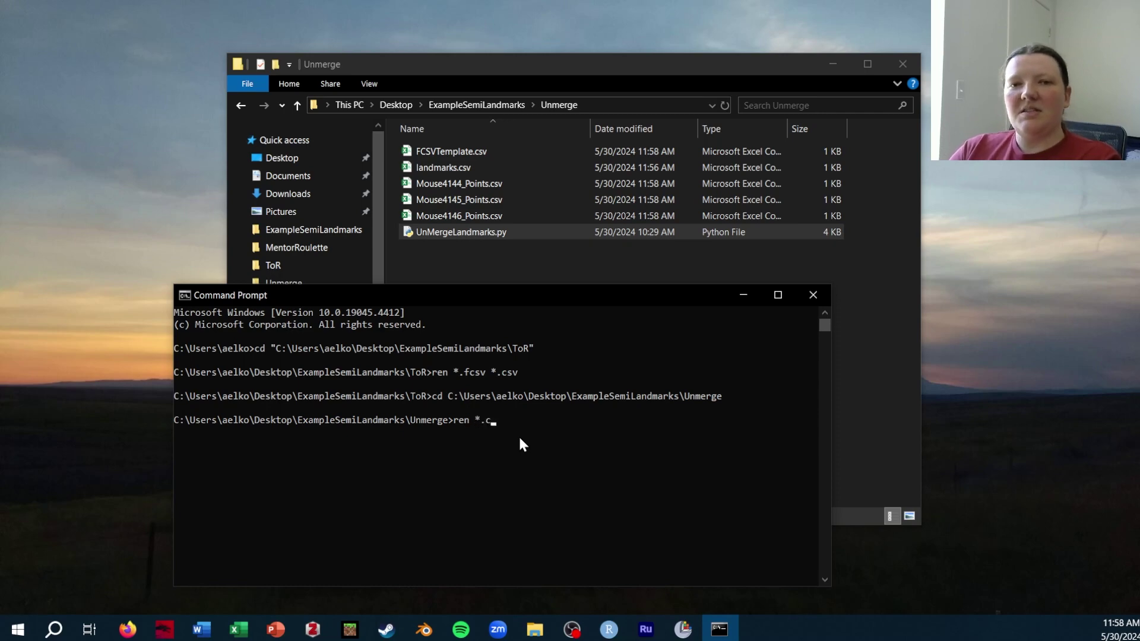
type("sv *.fcsv")
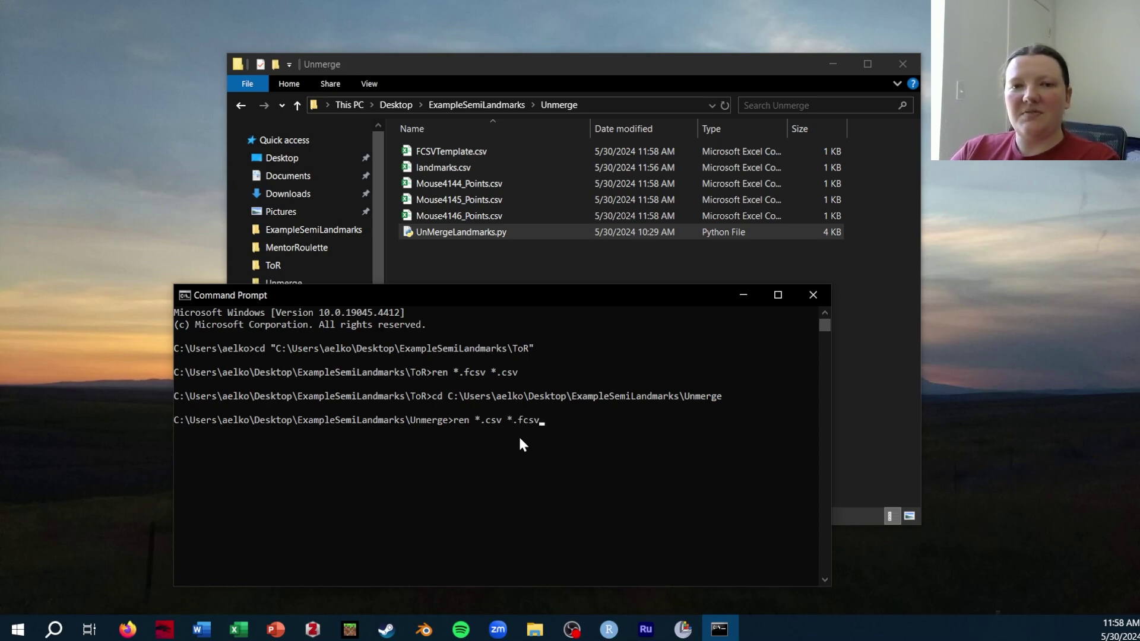
key("Return")
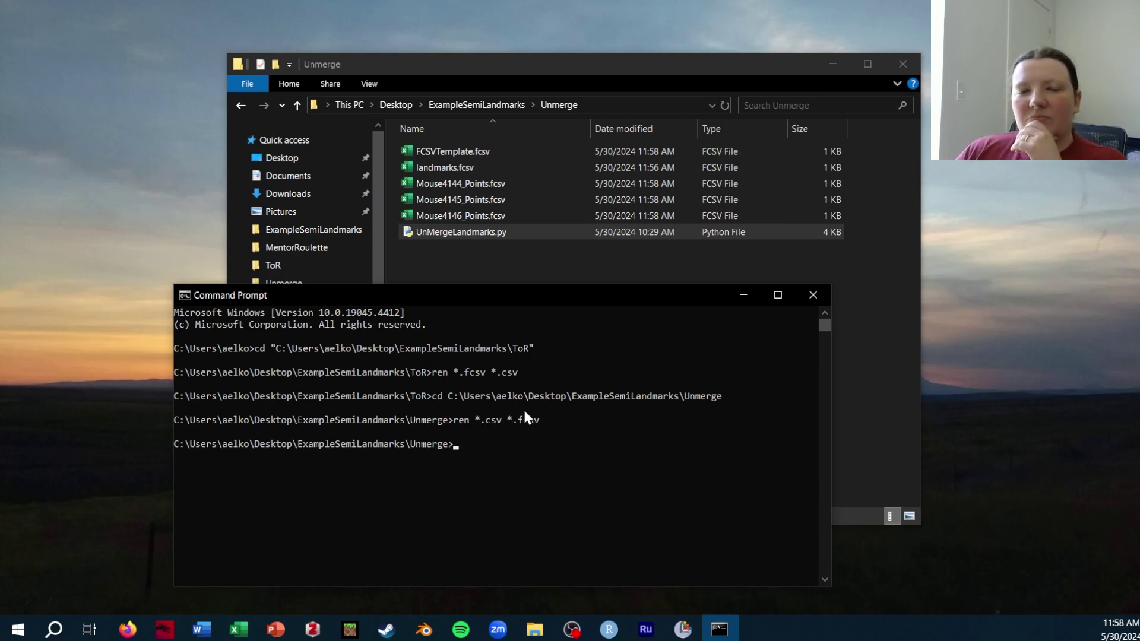
left_click(457, 153)
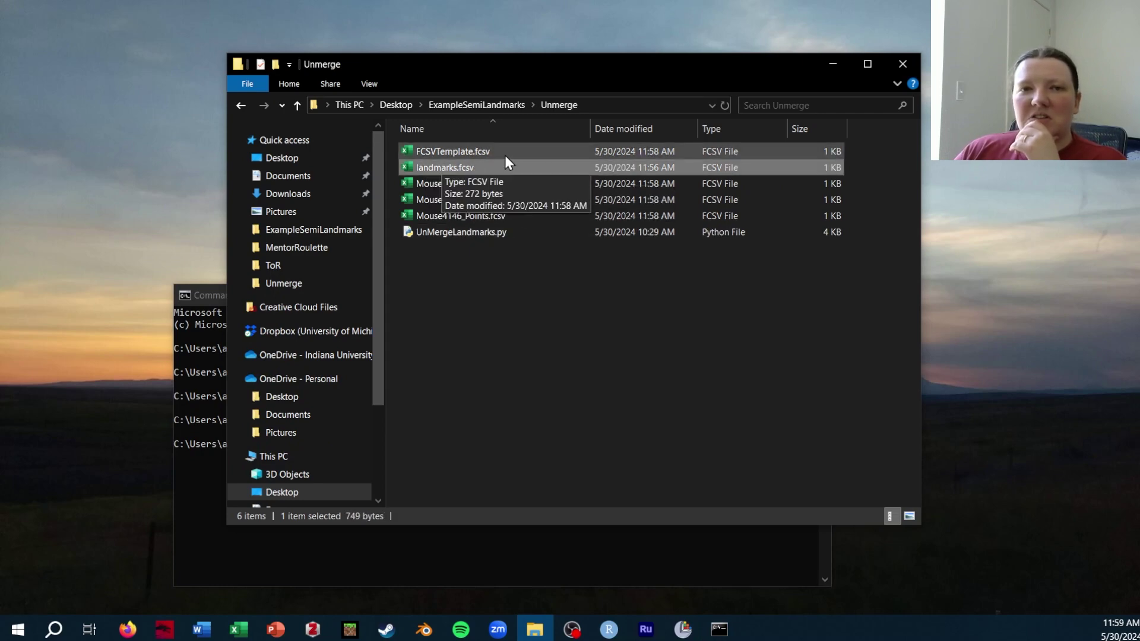
left_click(462, 387)
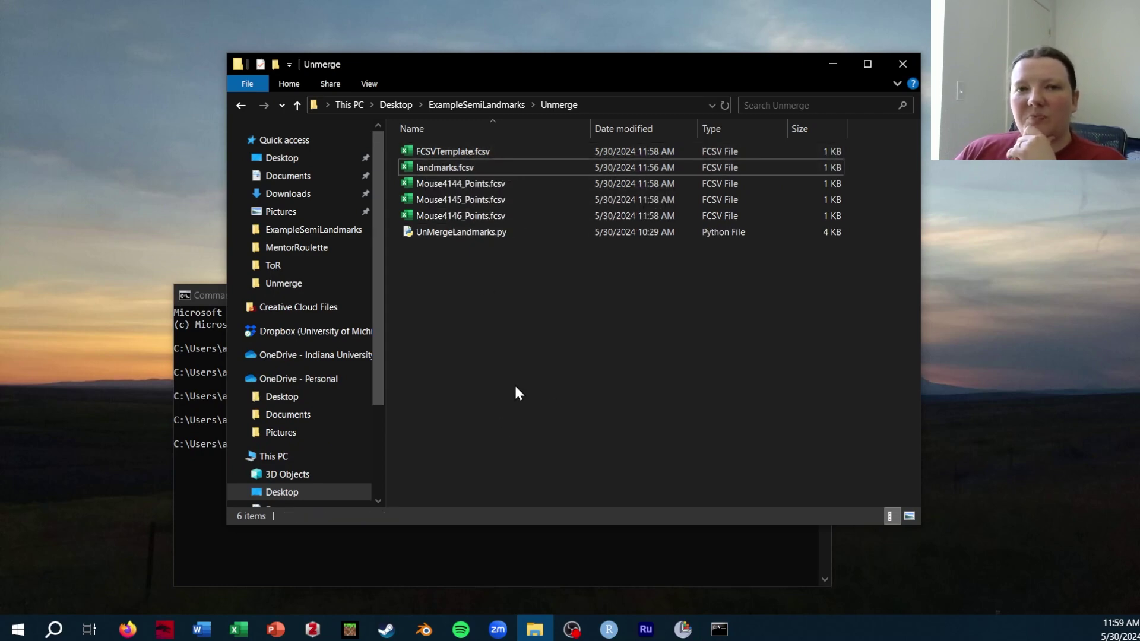
left_click(484, 189)
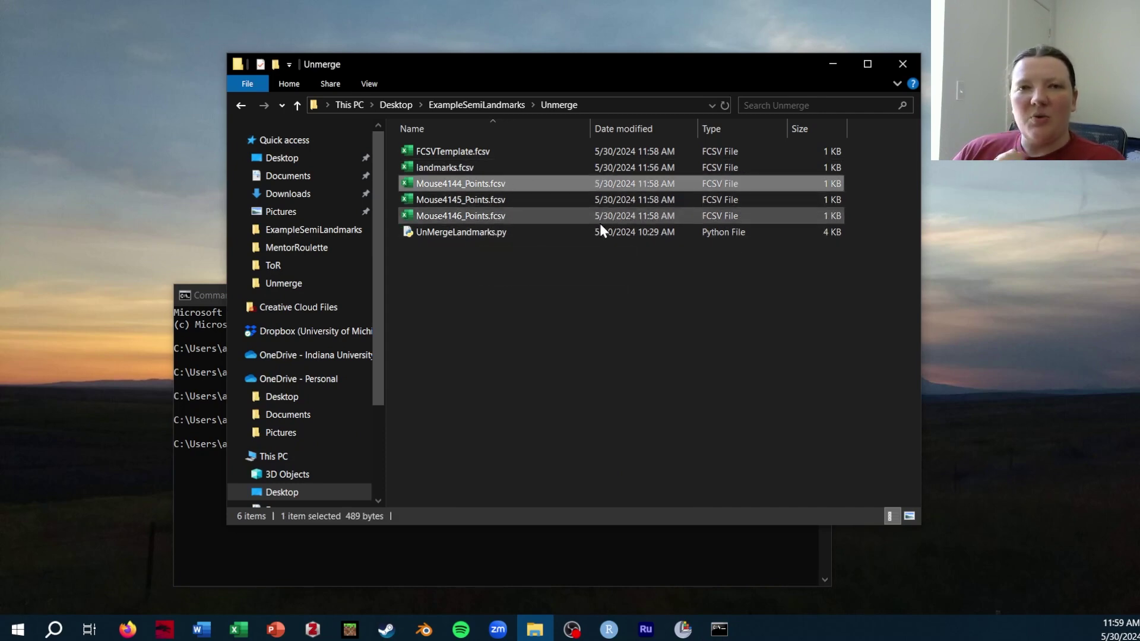